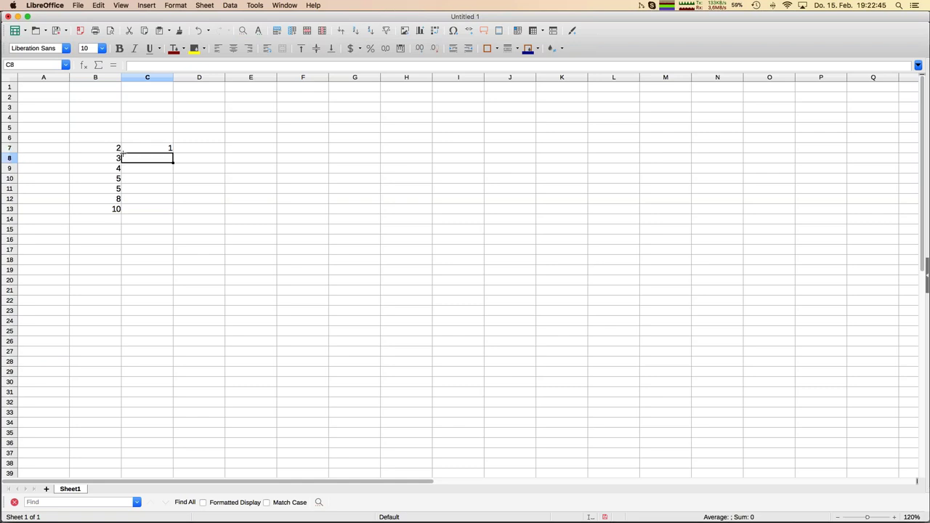
Enter the values 0, 6, 4, 8, 10 and 8 in cells C8 to C13.
type("0")
key("Return")
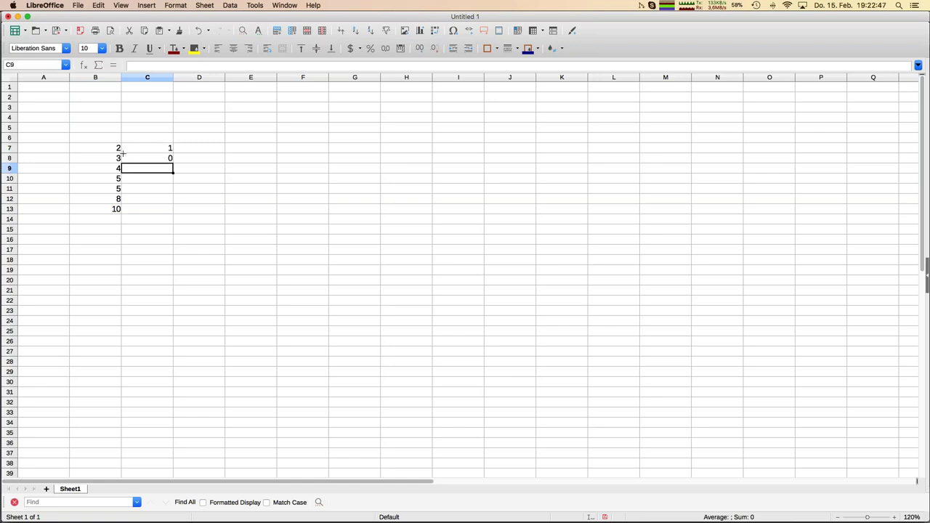
type("6")
key("Return")
type("4")
key("Return")
type("8")
key("Return")
type("10")
key("Return")
type("8")
key("Return")
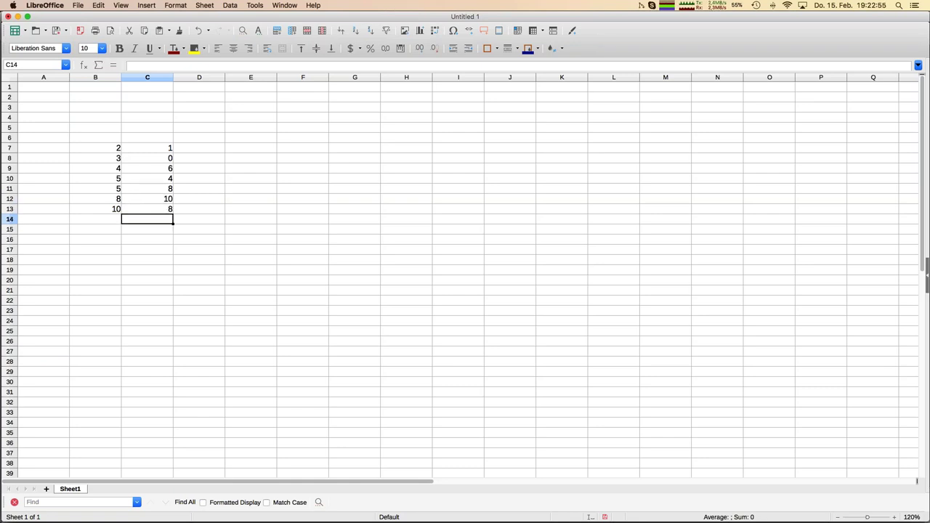
Create a line chart of the Lines Only type from the data in B7:C13.
left_click_drag(113, 149, 136, 211)
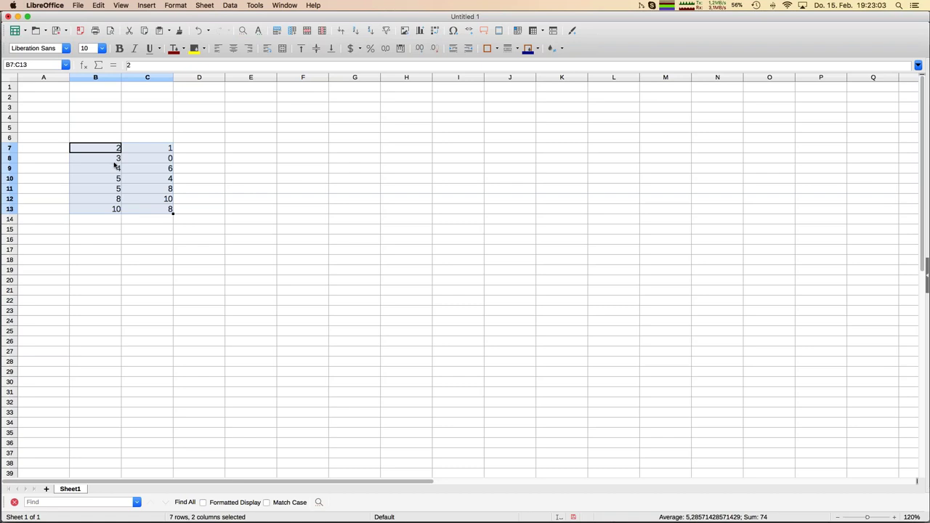
left_click(420, 32)
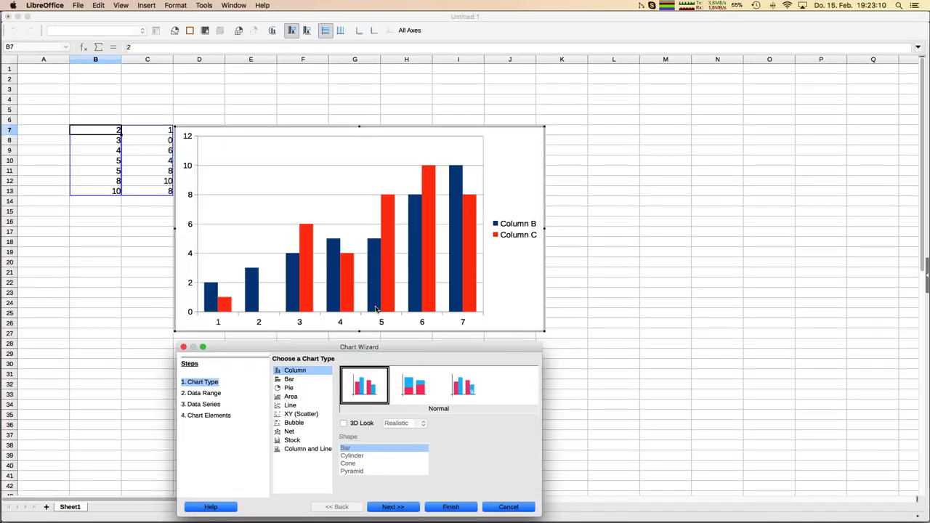
left_click(297, 415)
left_click(292, 406)
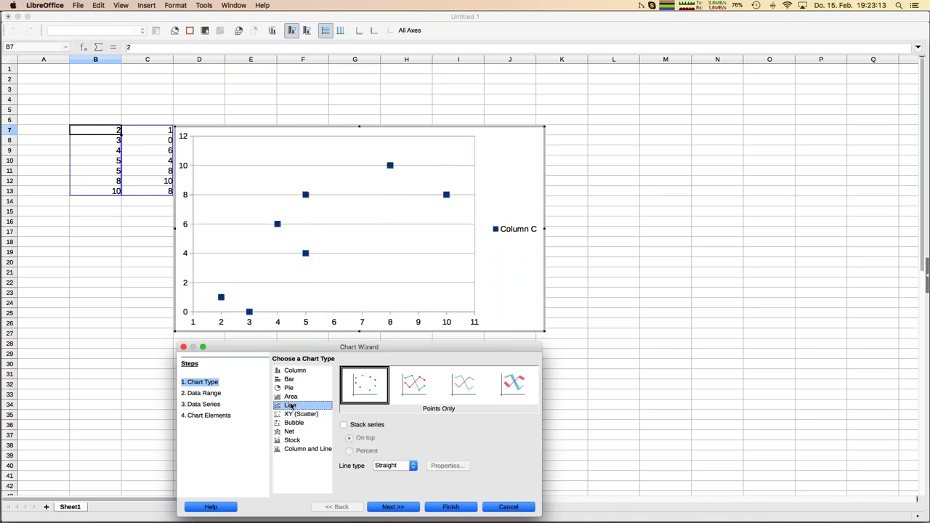
left_click(470, 388)
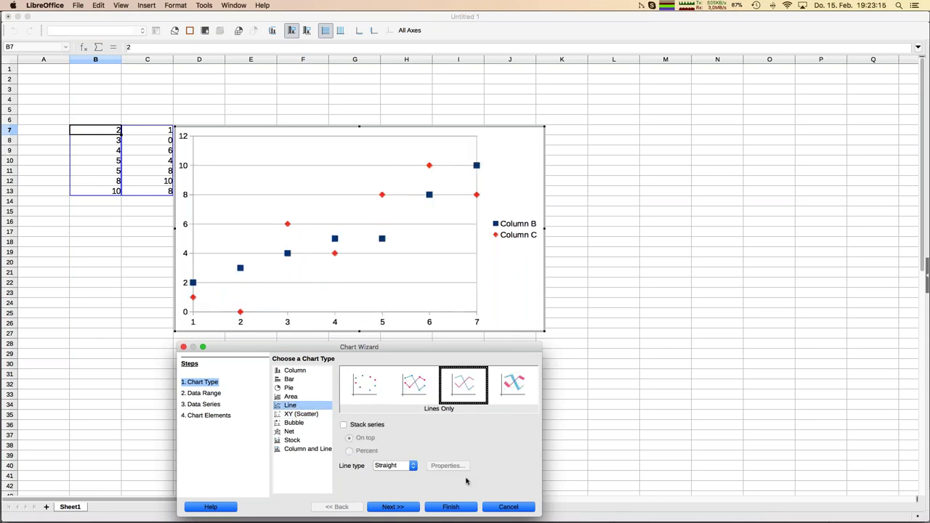
left_click(451, 507)
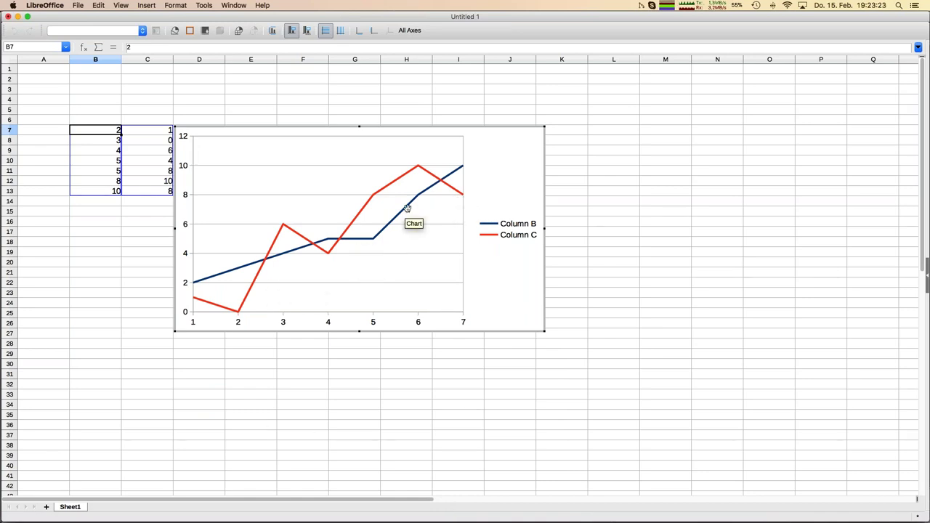
Calculate the correlation of B7:B13 and C7:C13 in cell C3 with CORREL and format the result as a number with two decimals.
left_click(146, 90)
type("=correl")
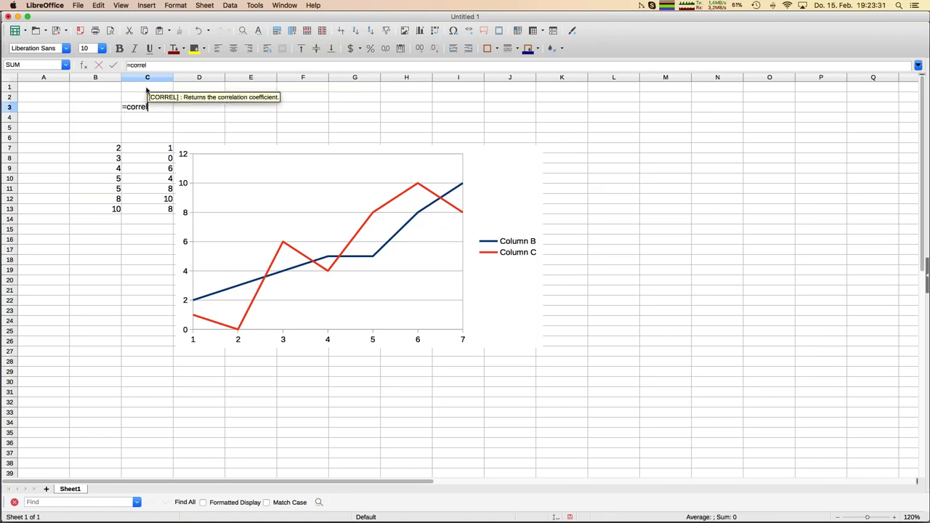
type("(")
left_click_drag(108, 150, 99, 209)
type(";")
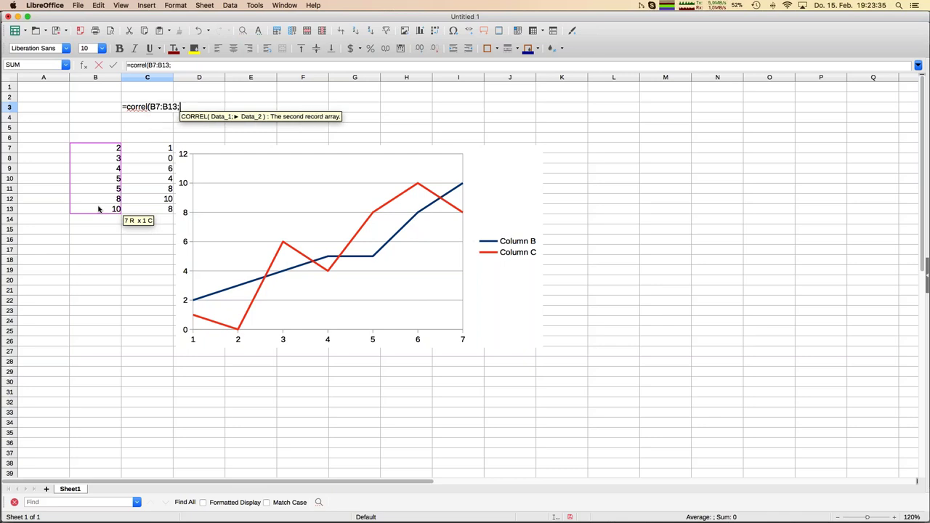
left_click_drag(149, 150, 150, 210)
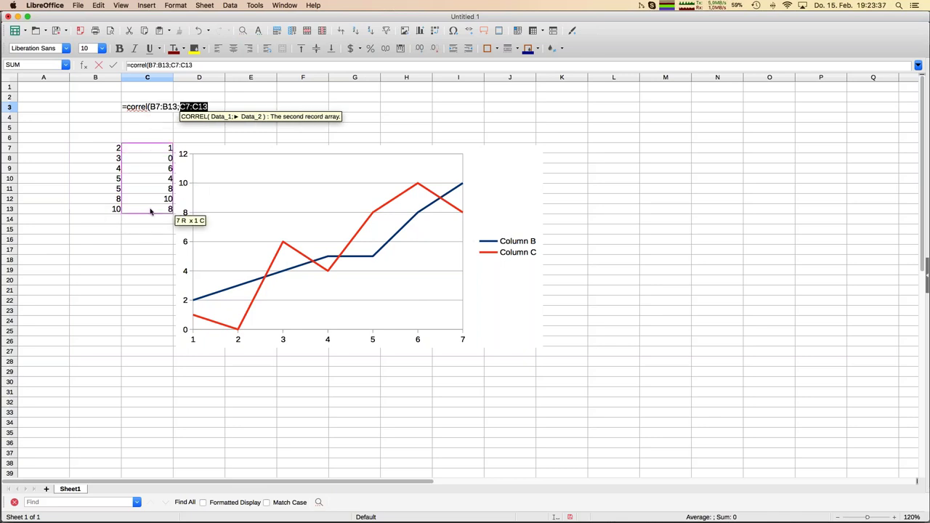
type(")")
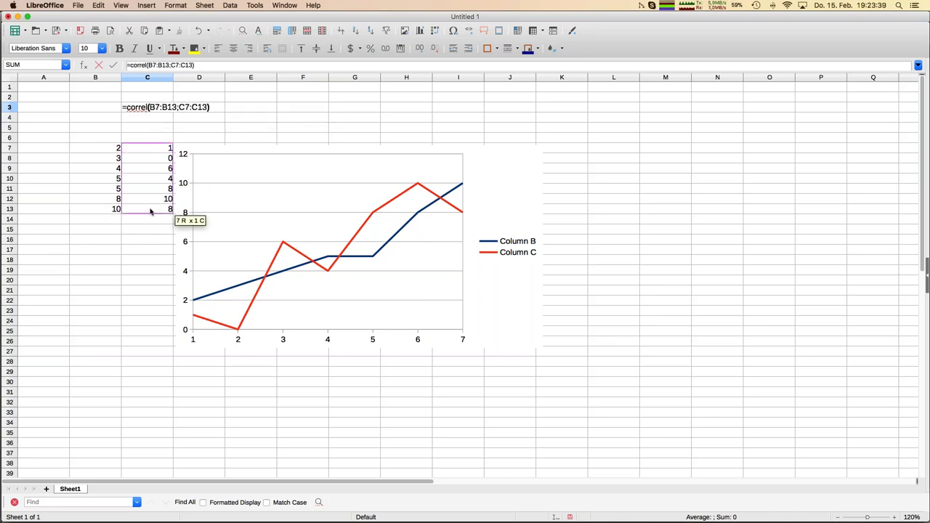
key("Return")
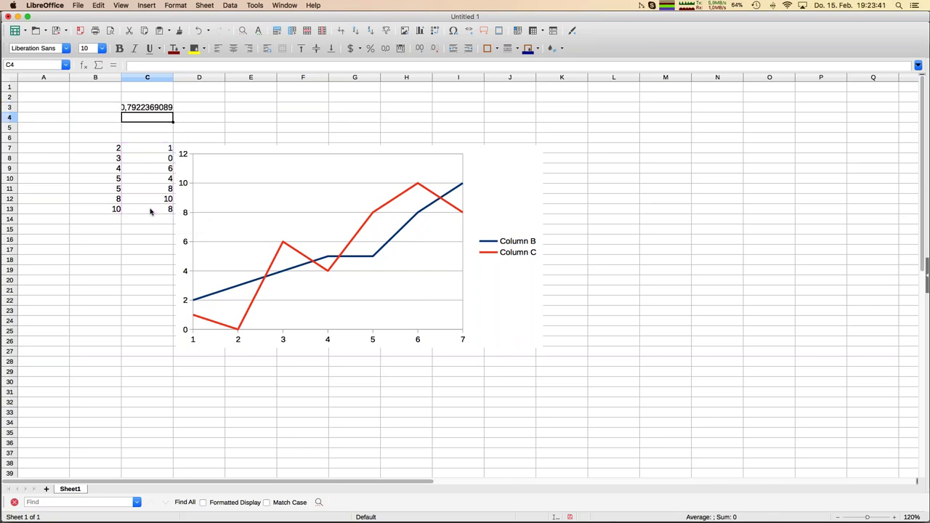
key("Up")
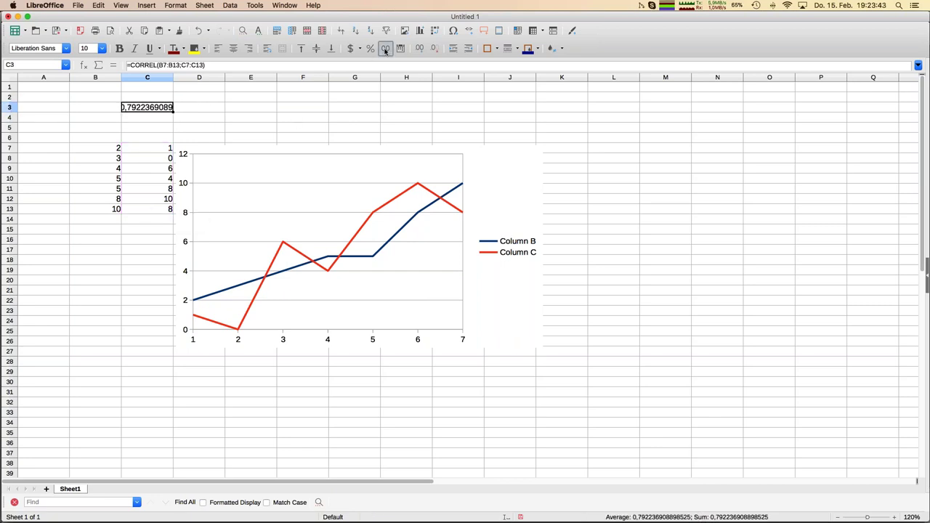
left_click(385, 50)
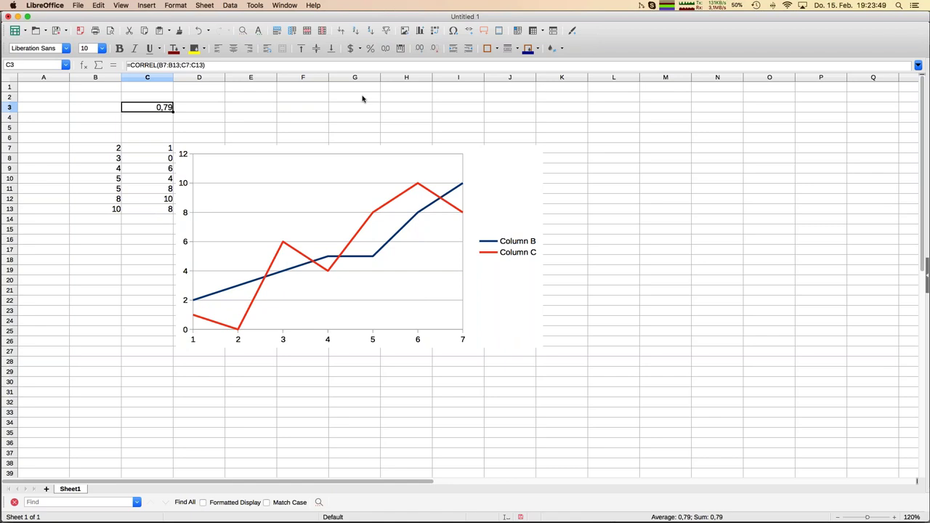
Change the second value of the column C series, in cell C8, to 3.
key("Down")
key("Down")
key("Down")
key("Down")
key("Down")
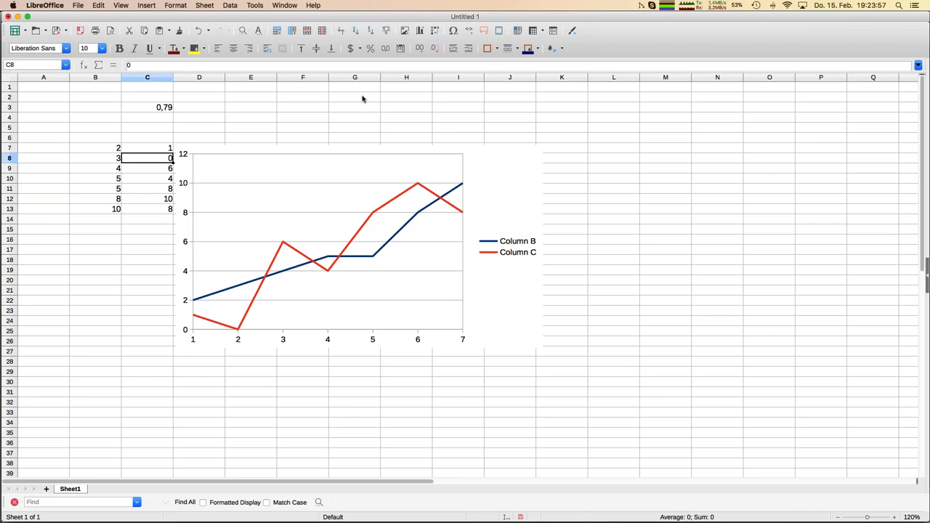
type("3")
key("Return")
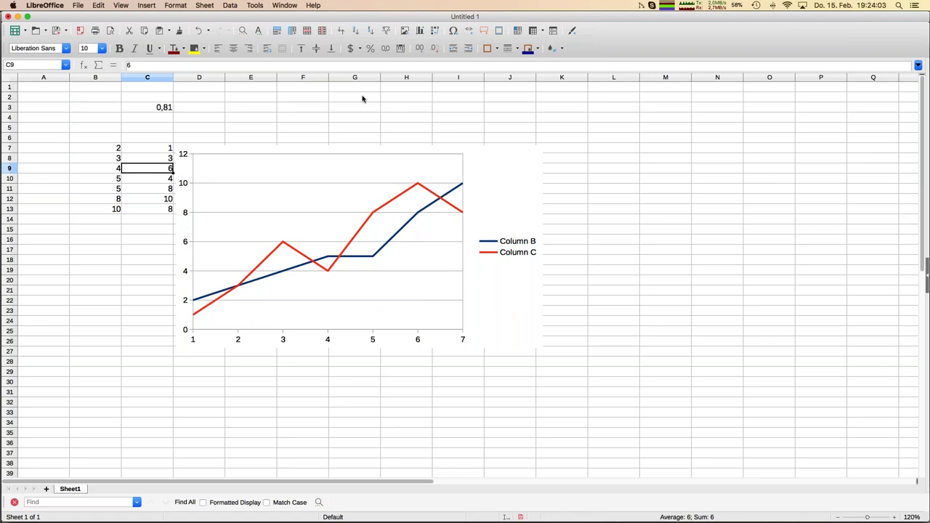
Set cell C10 to 7 and cell C13 to 12 in the column C series.
key("Return")
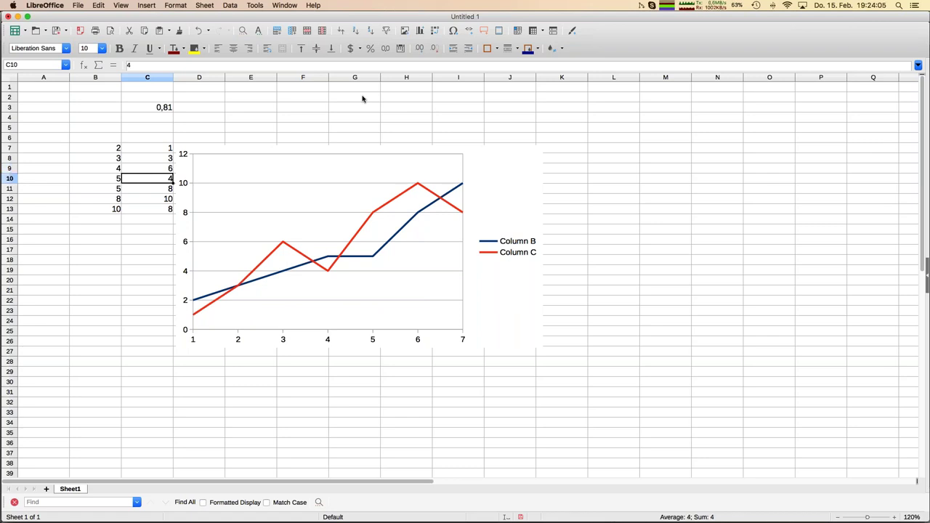
type("7")
key("Return")
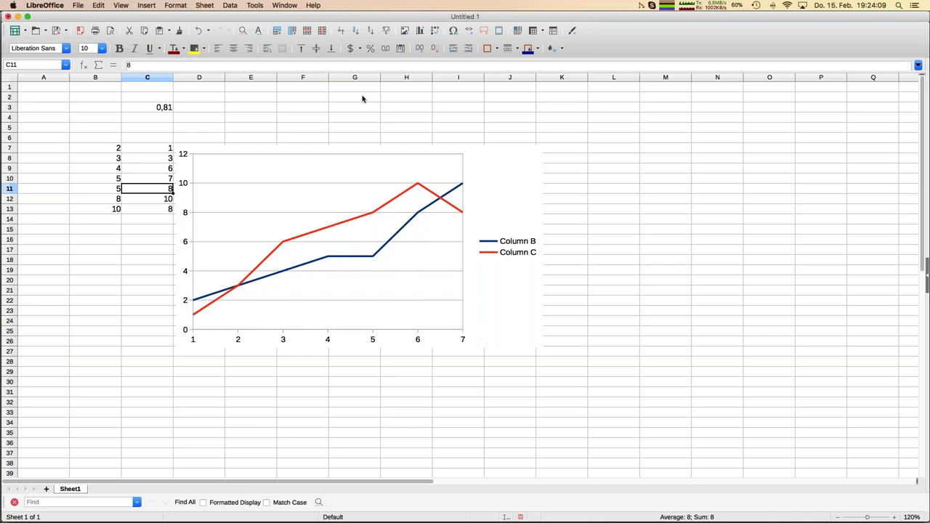
key("Return")
key("Return")
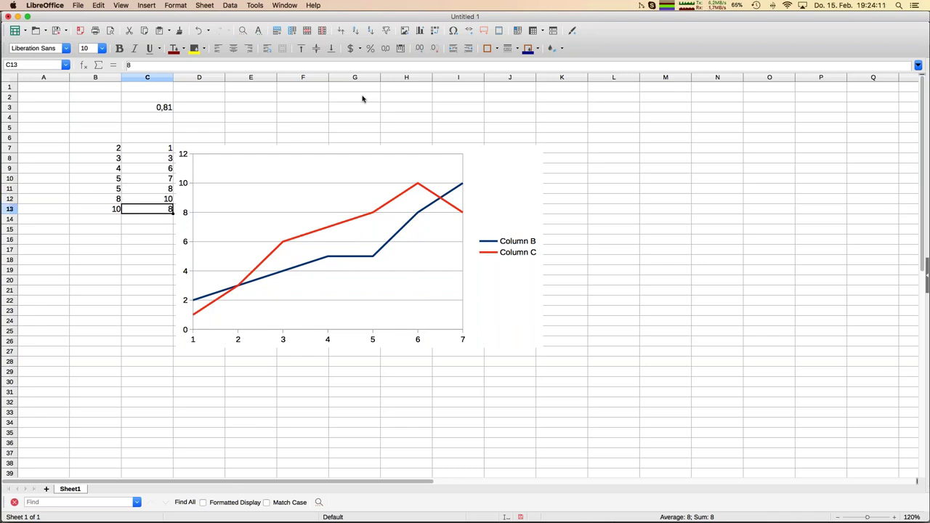
type("12")
key("Return")
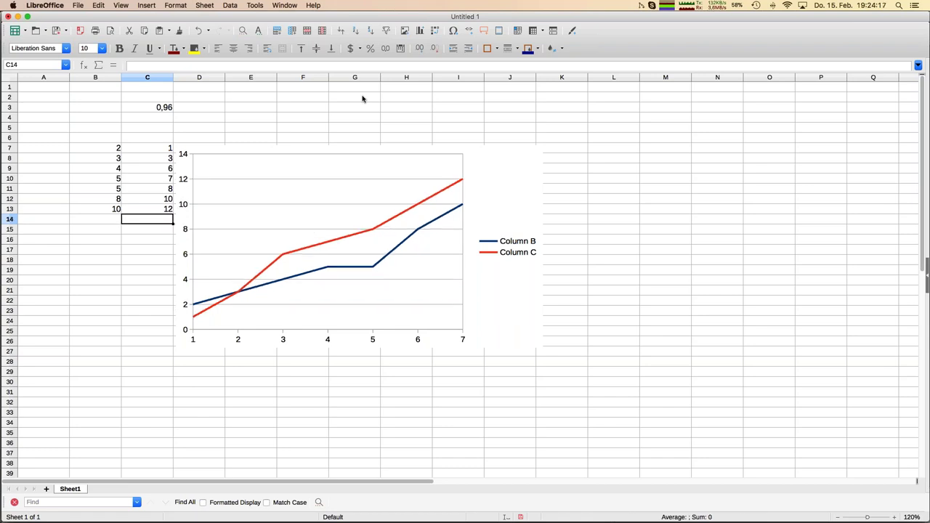
key("Up")
key("Up")
key("Up")
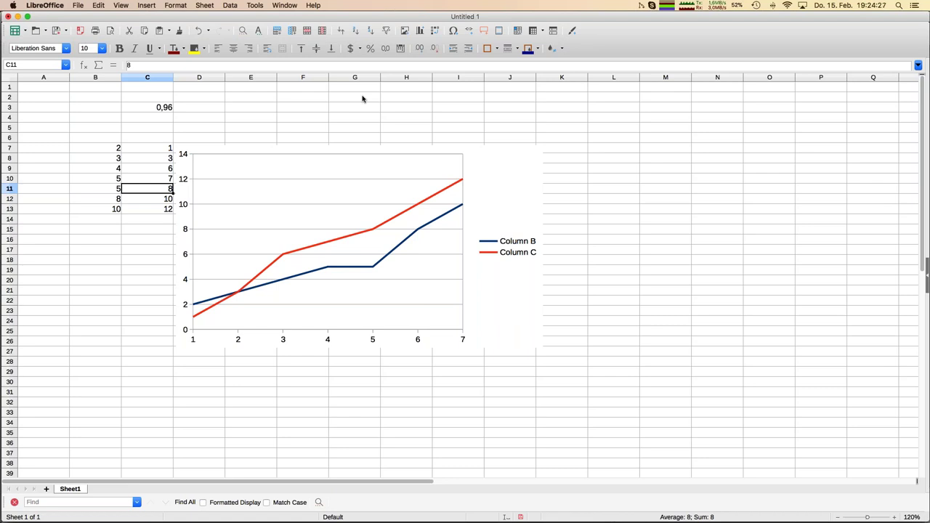
key("Up")
key("Up")
key("Up")
key("Up")
key("Up")
key("Up")
key("Up")
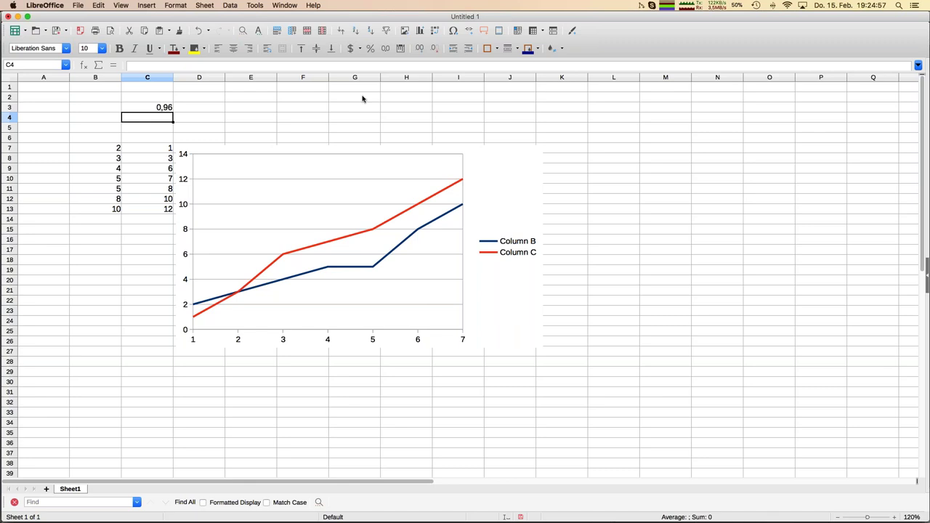
Set cell C8 to 0 and the last value of the series, in C13, to -12.
key("Down")
key("Down")
key("Down")
key("Down")
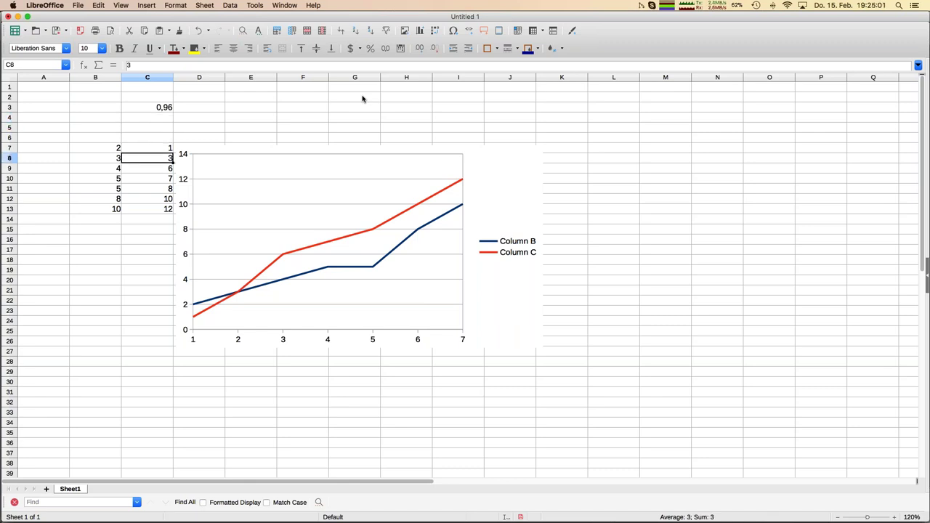
type("0")
key("Return")
key("Down")
key("Down")
key("Down")
key("Down")
type("-12")
key("Return")
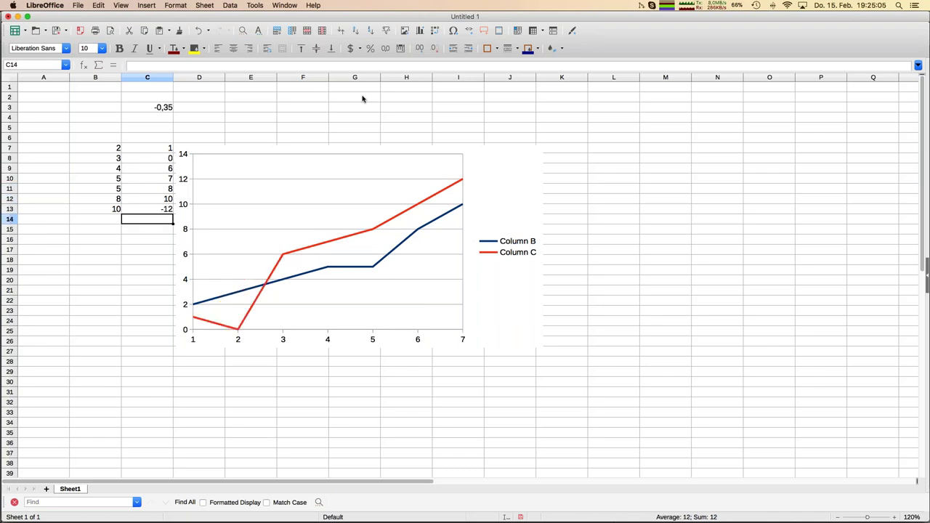
Set cell C12 to -7 and cell C11 to -4.
key("Up")
key("Up")
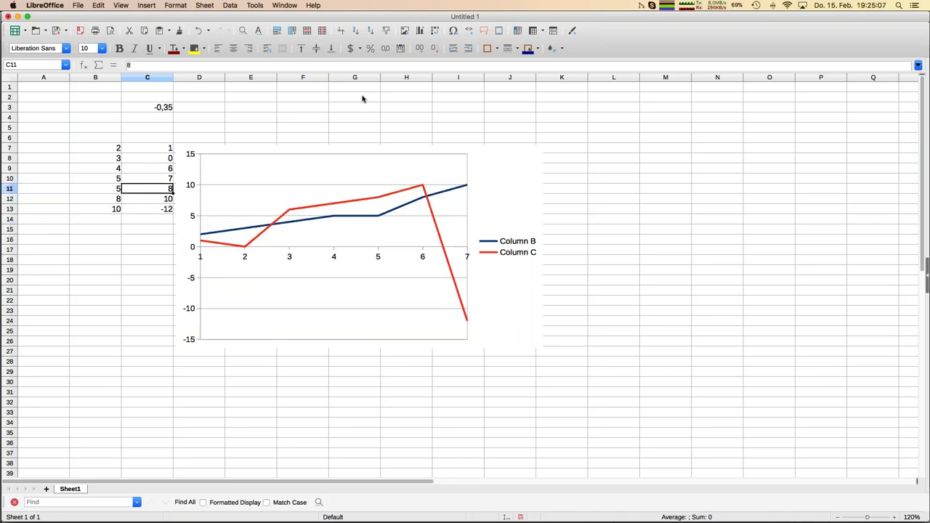
type("-7")
key("Return")
key("Up")
key("Up")
key("Up")
key("Down")
type("-4")
key("Return")
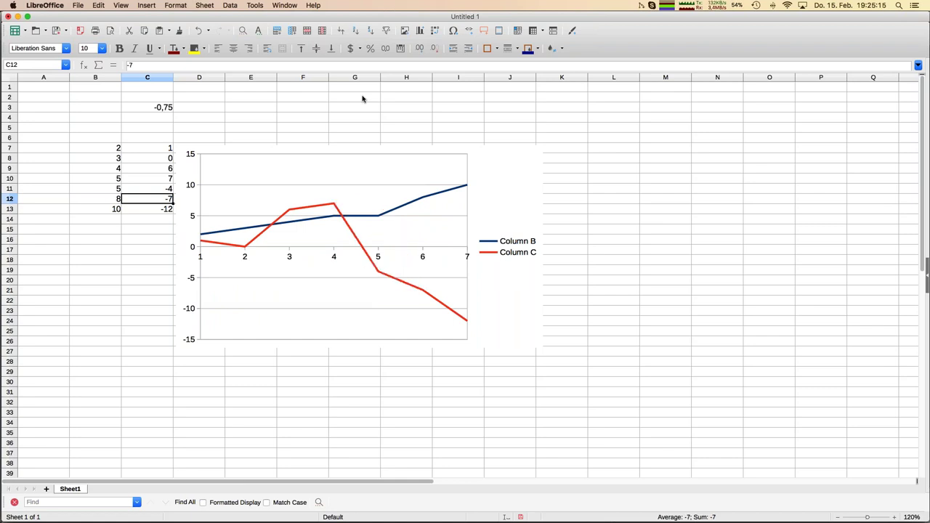
Set cell C10 to -2 and cell C9 to -1.
key("Up")
key("Up")
type("-2")
key("Return")
key("Up")
key("Up")
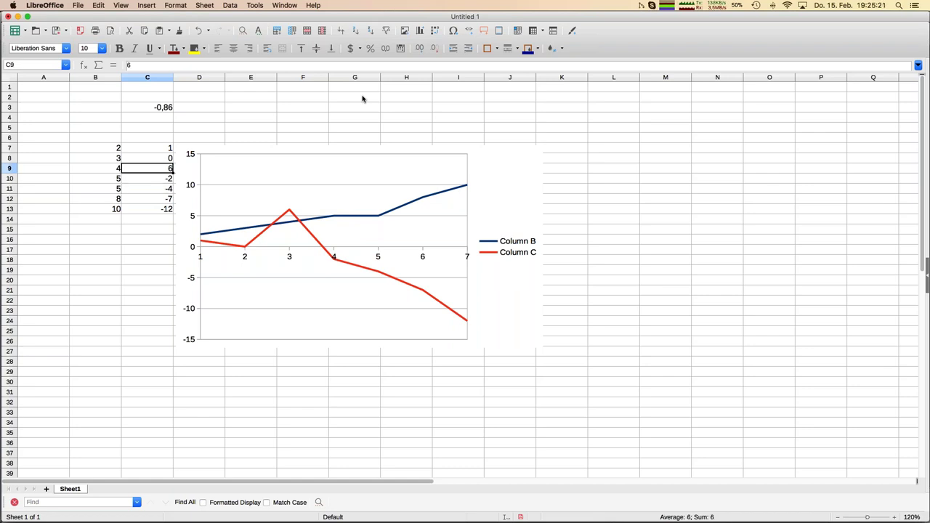
type("-1")
key("Return")
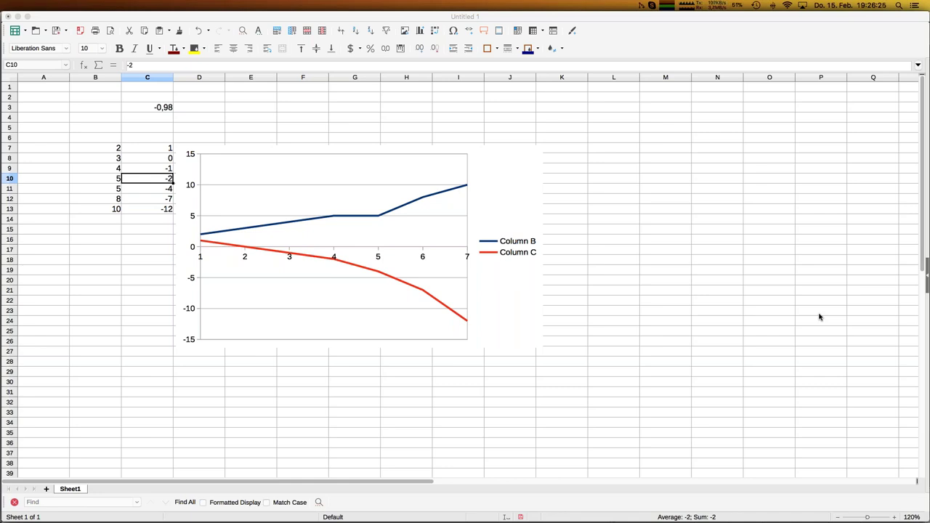
Set cell C10 to 5 and cell C11 to 2.
left_click(156, 168)
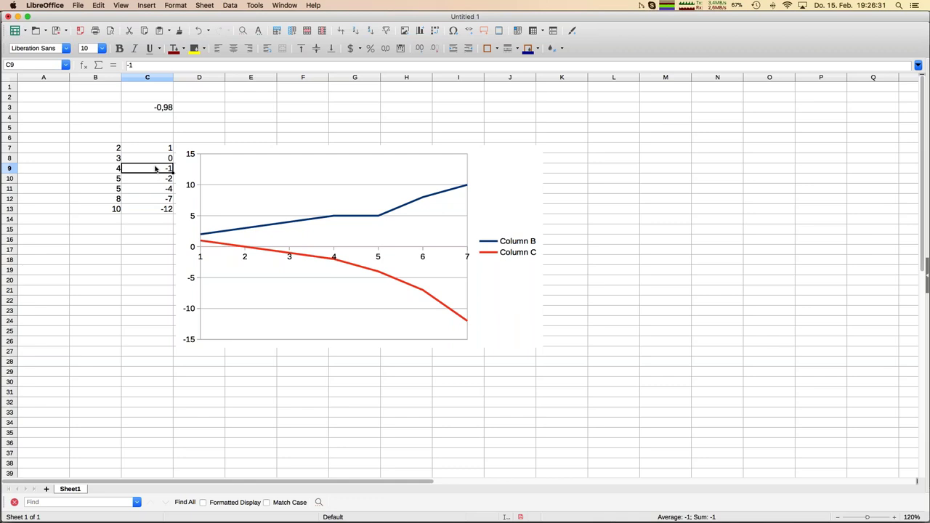
key("Down")
type("5")
key("Return")
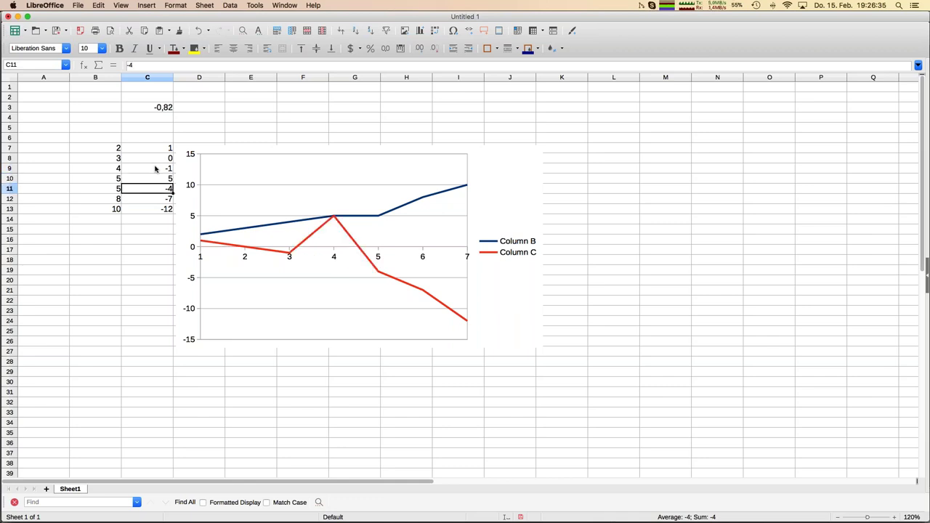
key("Down")
type("2")
key("Return")
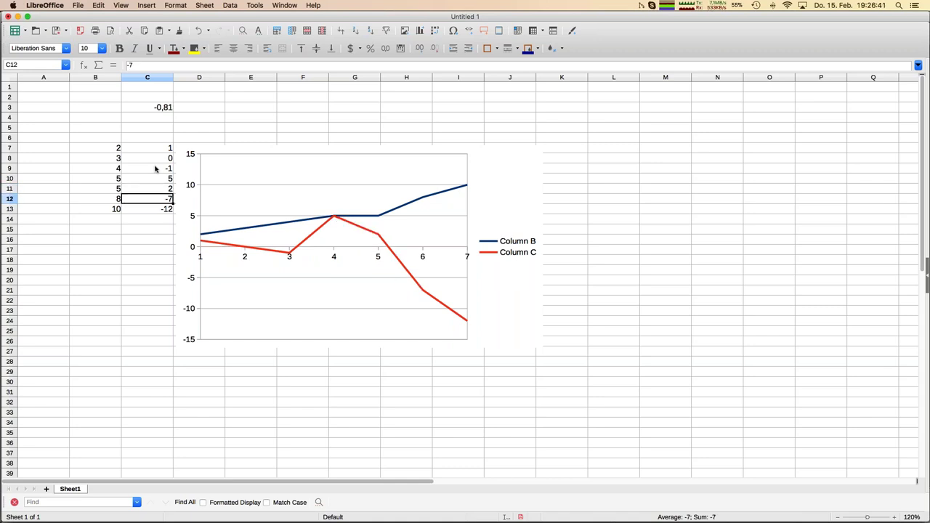
Set the last value of the column C series, in cell C13, to 10.
key("Down")
type("10")
key("Return")
key("Up")
key("Up")
key("Up")
key("Up")
key("Up")
key("Up")
key("Up")
key("Left")
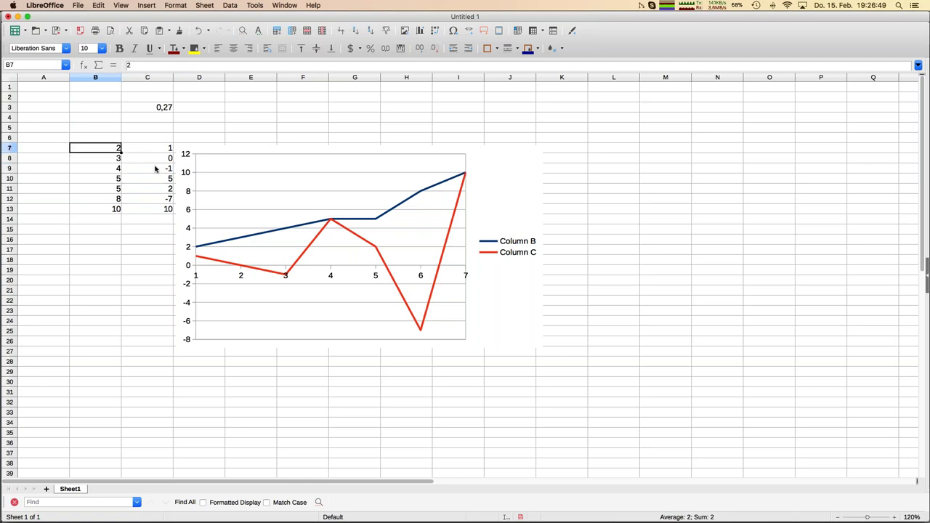
Set cell C10 to 4, and cell C11 first to 3 and finally to 4.
key("Down")
key("Down")
key("Right")
key("Down")
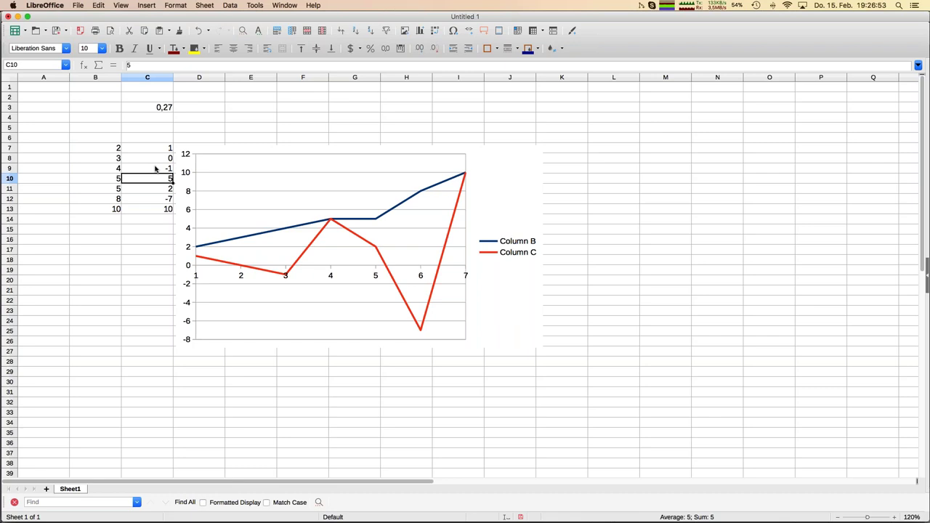
type("4")
key("Return")
type("3")
key("Return")
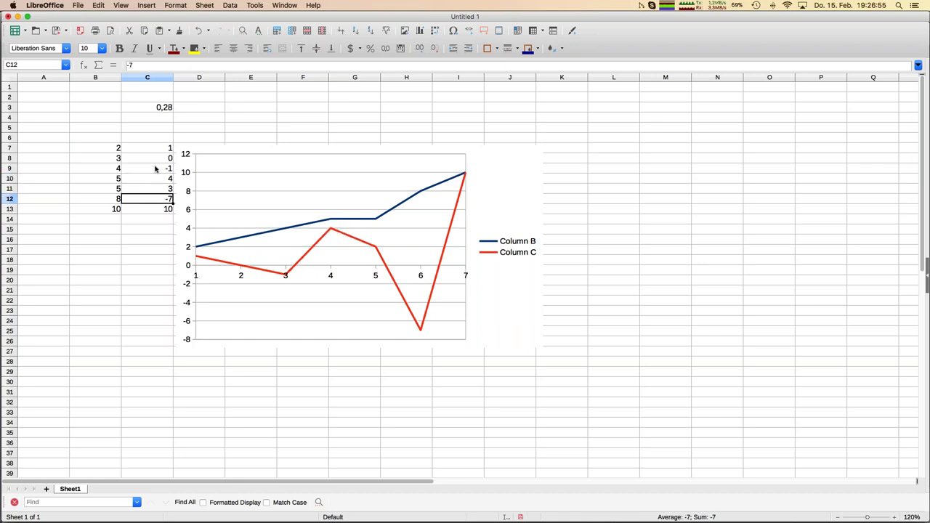
key("Up")
type("4")
key("Return")
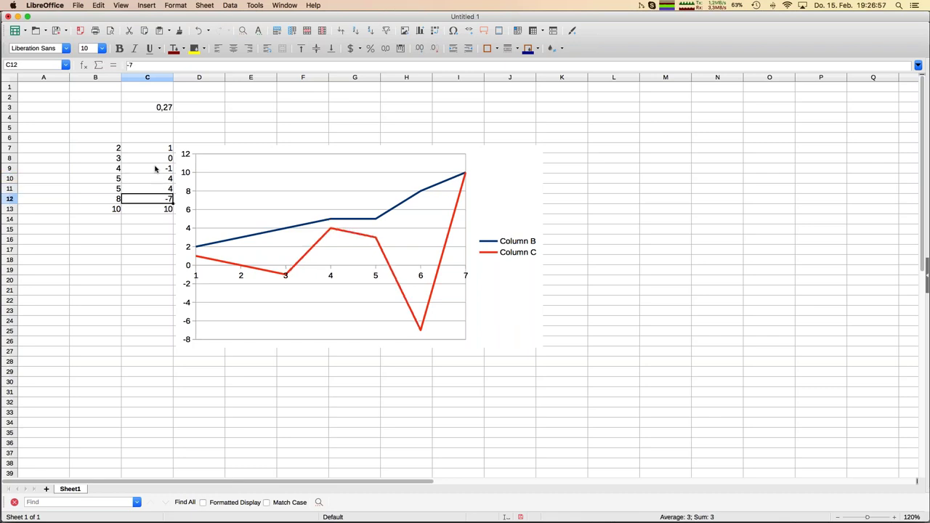
Set cell C11 to 8 and select the correlation coefficient in cell C3 to inspect its formula.
key("Up")
type("8")
key("Return")
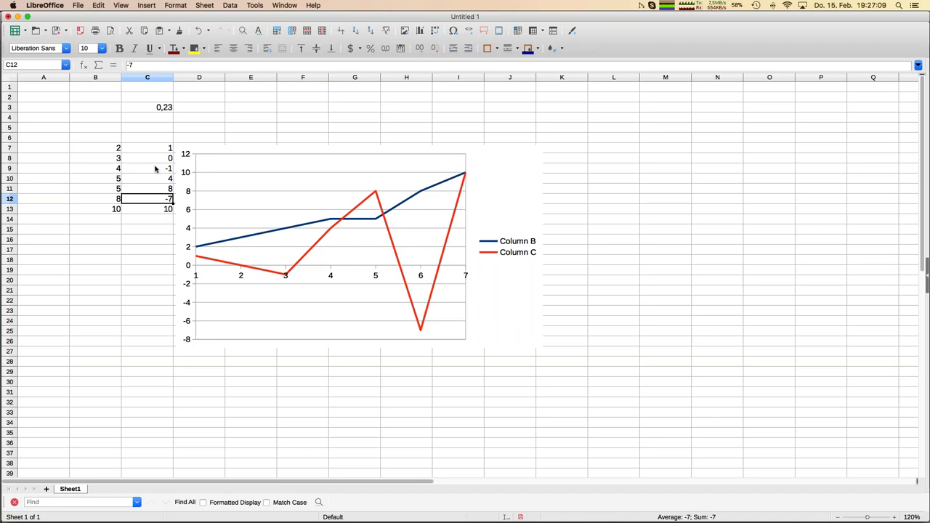
left_click(147, 110)
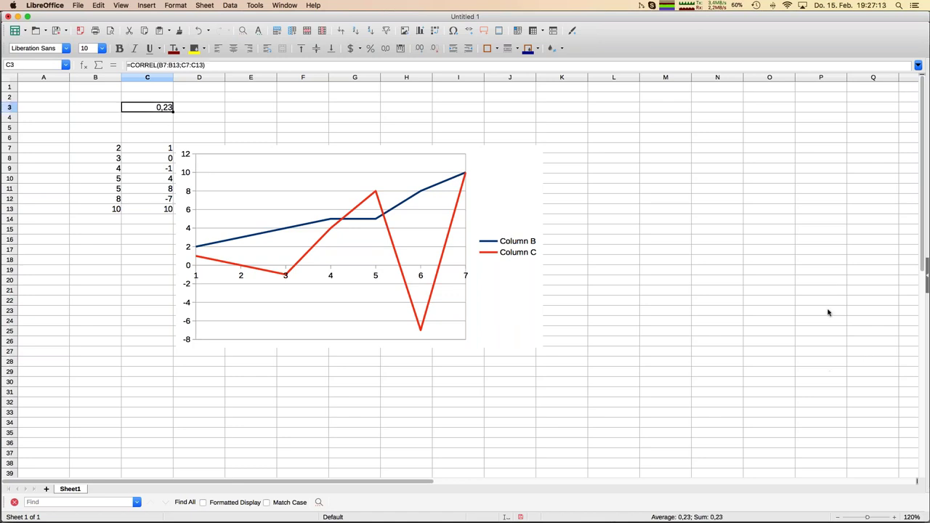
Switch to the presentation JFD_Brokers_Webinar_Korrelation_GE_20180215.odp and advance to slide 6 with the two D1 examples.
mouse_move(6, 254)
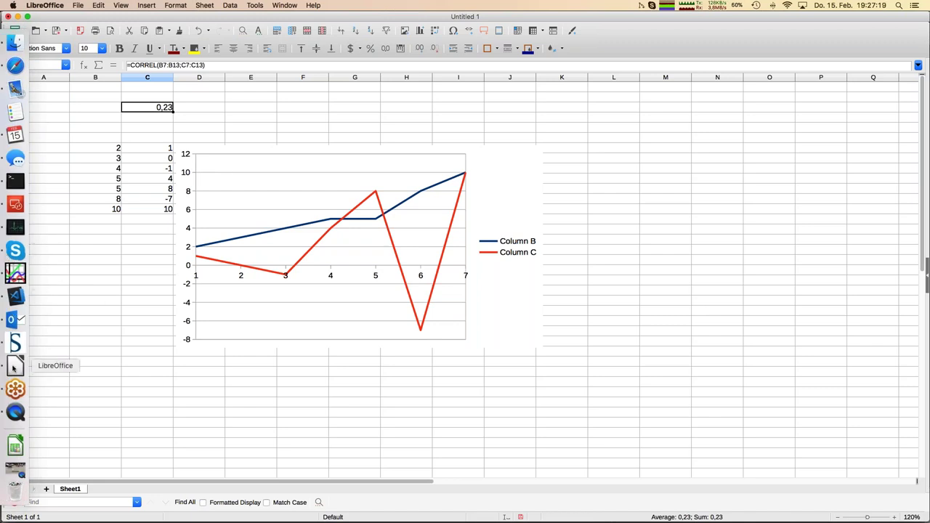
left_click(284, 6)
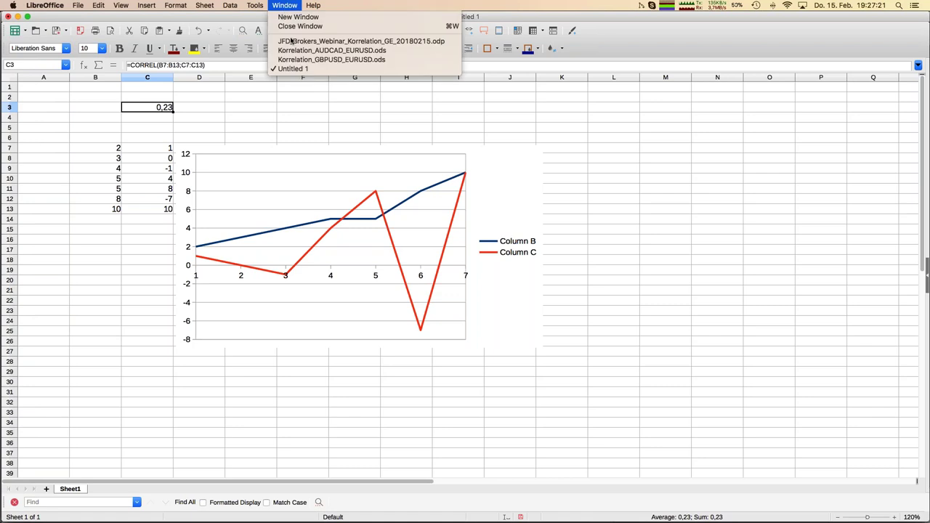
left_click(293, 41)
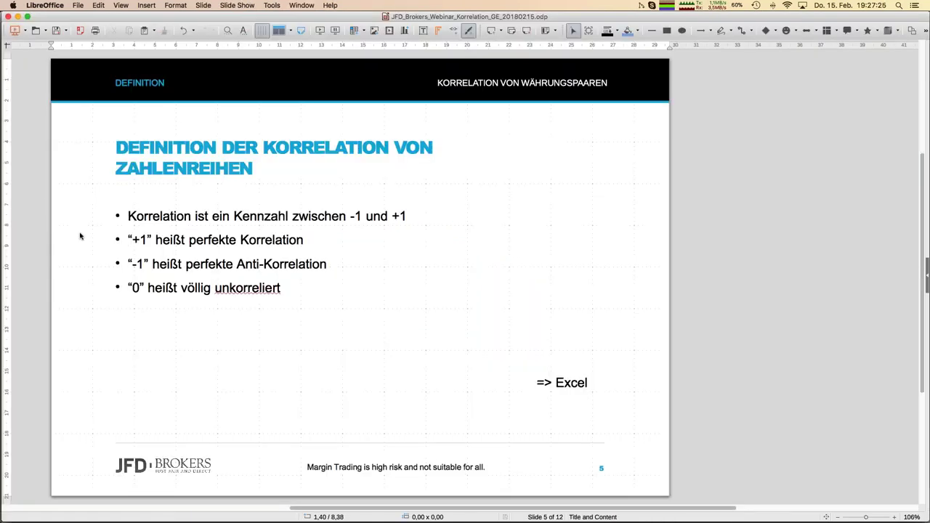
key("Page_Down")
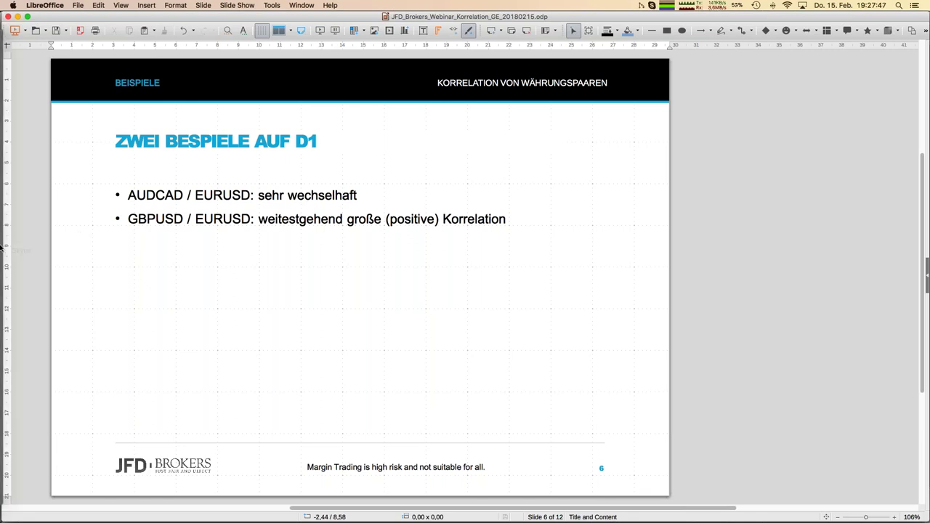
Switch to the spreadsheet Korrelation_AUDCAD_EURUSD.ods and show its price data at a readable size.
mouse_move(3, 249)
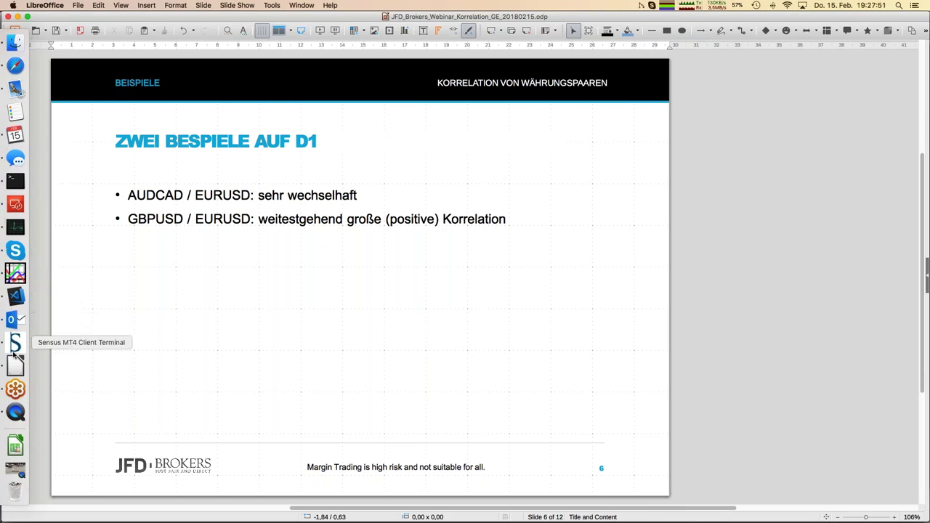
left_click(300, 6)
left_click(311, 52)
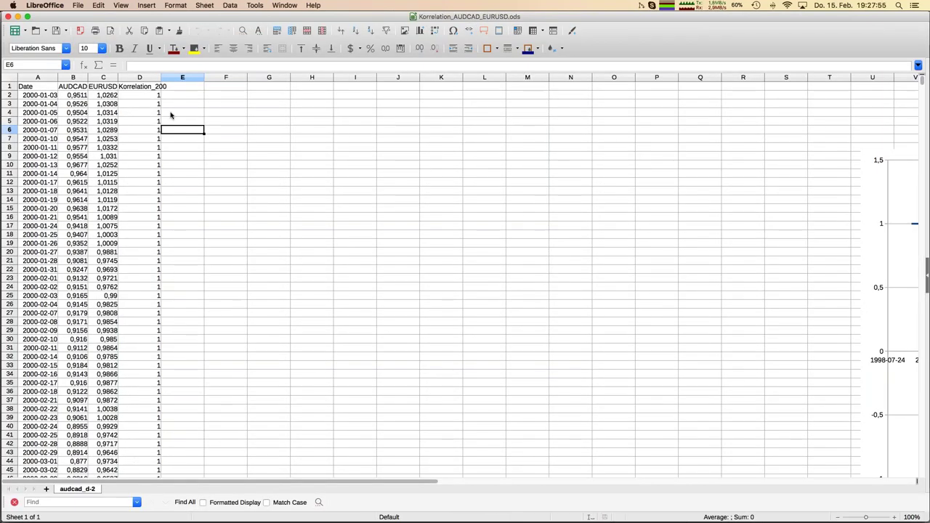
left_click(81, 105)
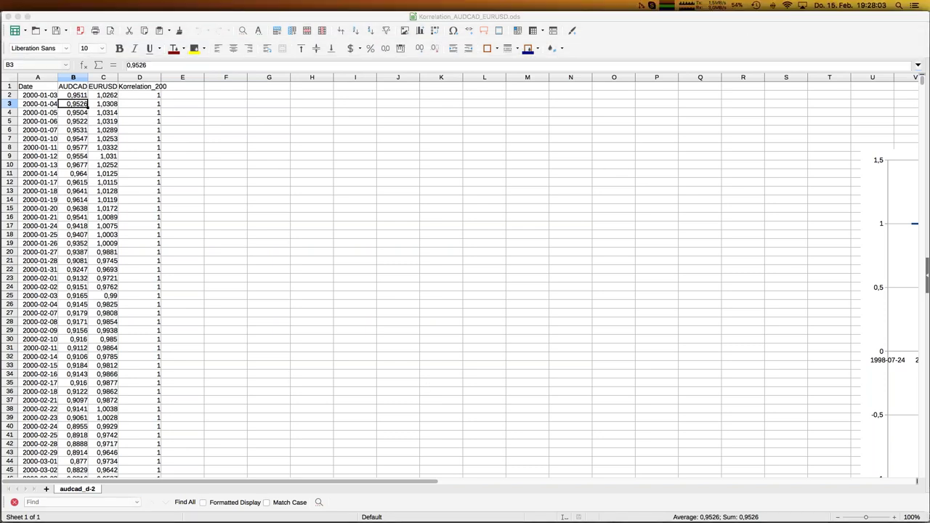
left_click(893, 517)
left_click(893, 516)
left_click(893, 516)
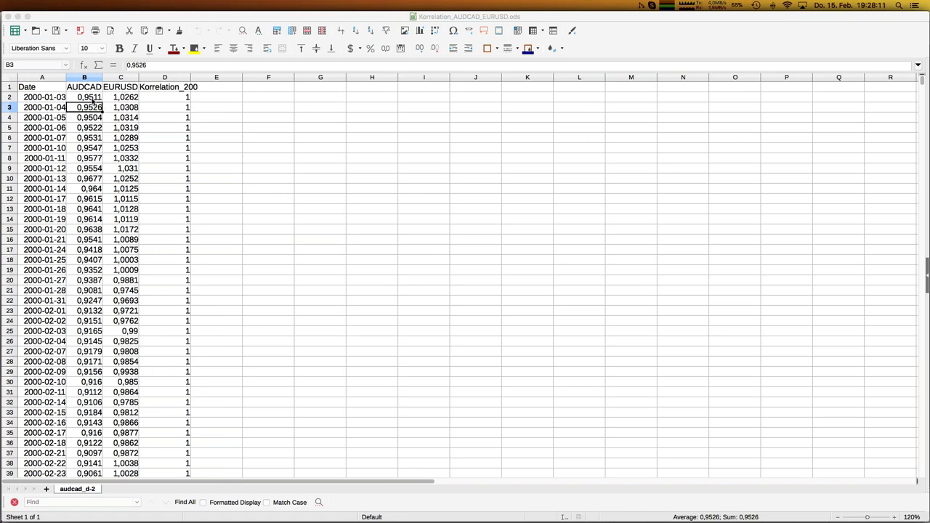
Examine the AUDCAD and EURUSD price columns from first to last date, then the Korrelation_200 column heading.
left_click(93, 100)
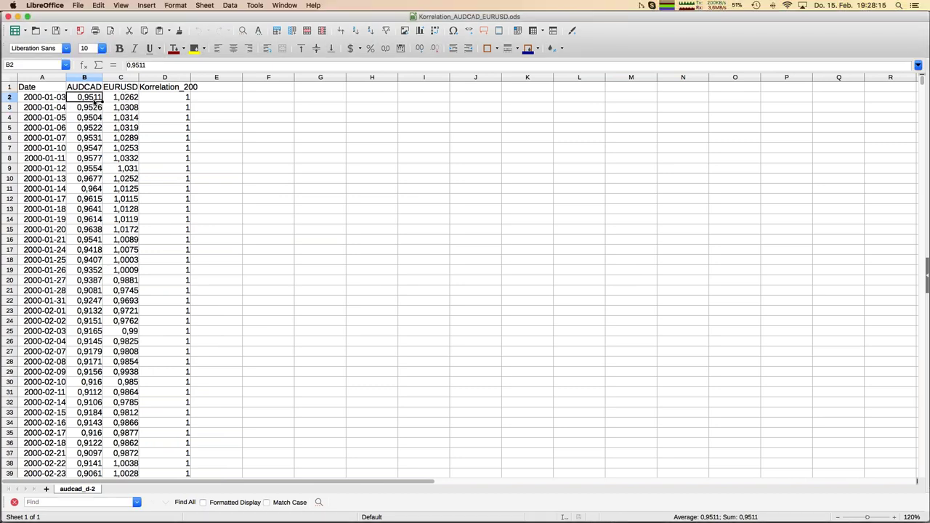
left_click(93, 102)
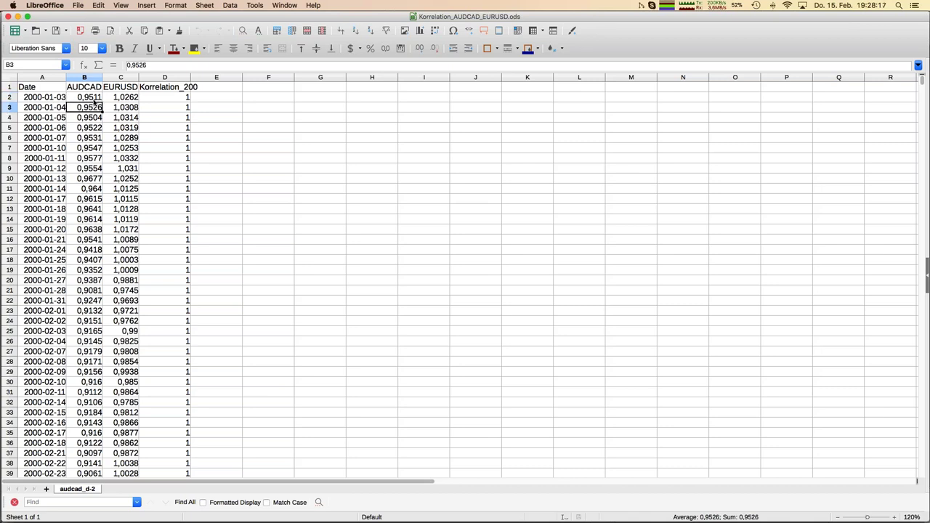
key("super+Down")
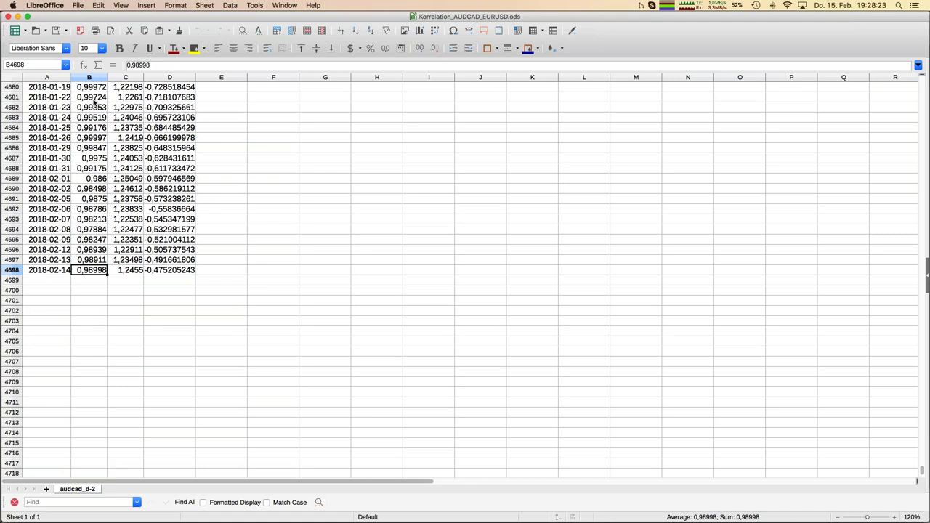
key("Right")
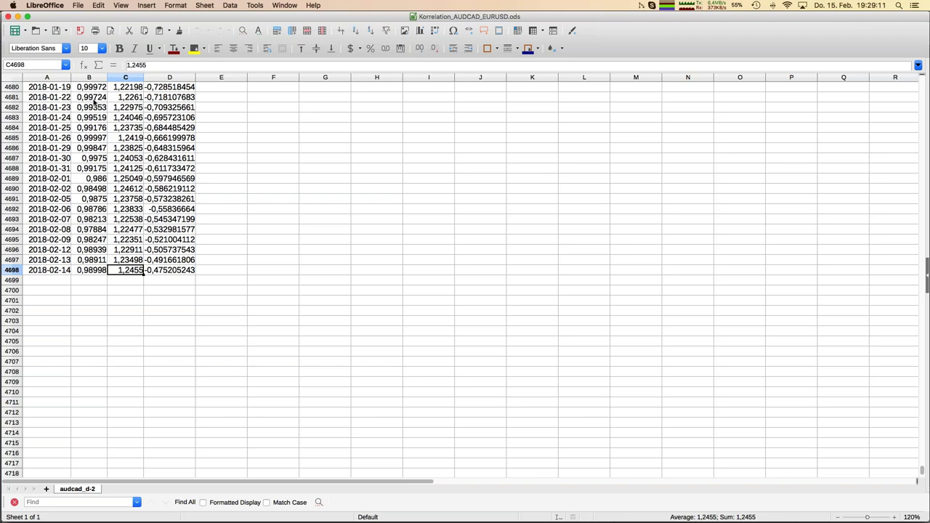
key("ctrl+Up")
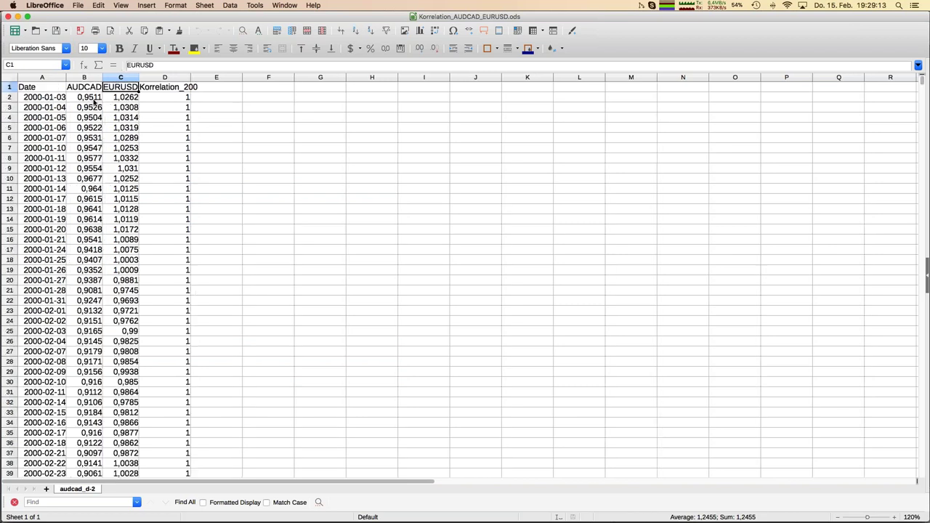
key("Right")
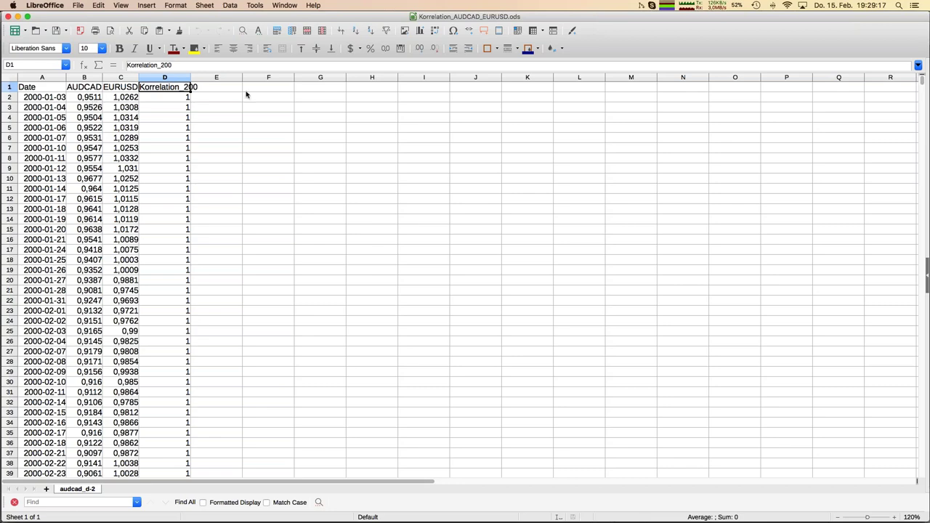
Examine the complete AUDCAD and EURUSD price chart below the first data rows, including its date axis.
scroll(263, 234, "down", 4)
scroll(263, 235, "down", 10)
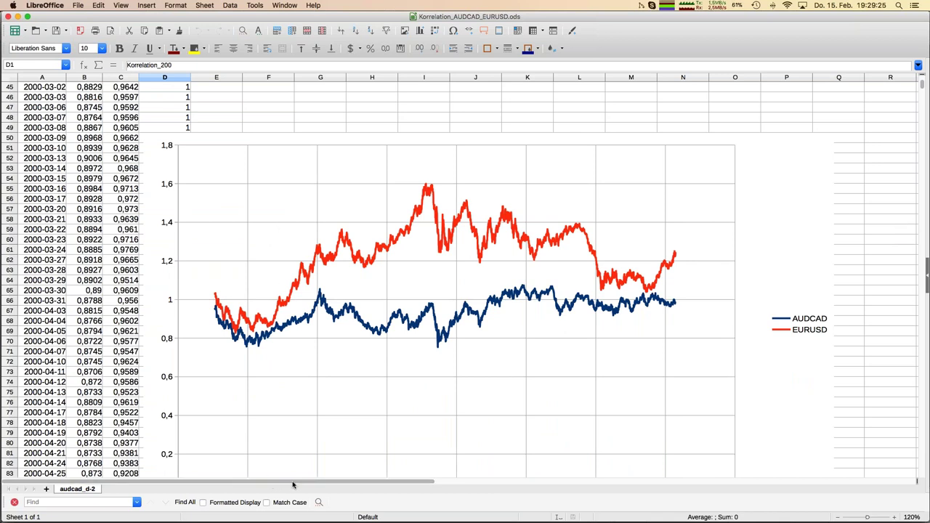
left_click_drag(292, 483, 320, 483)
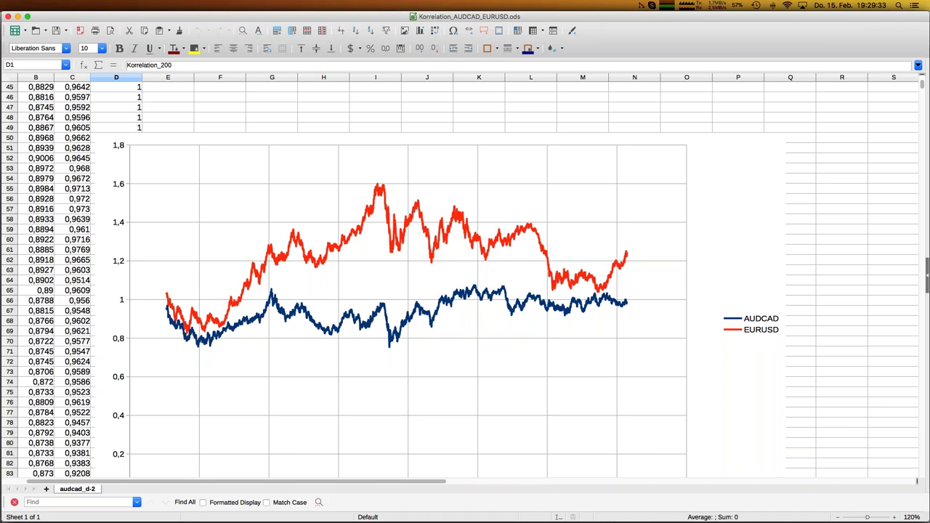
left_click(764, 40)
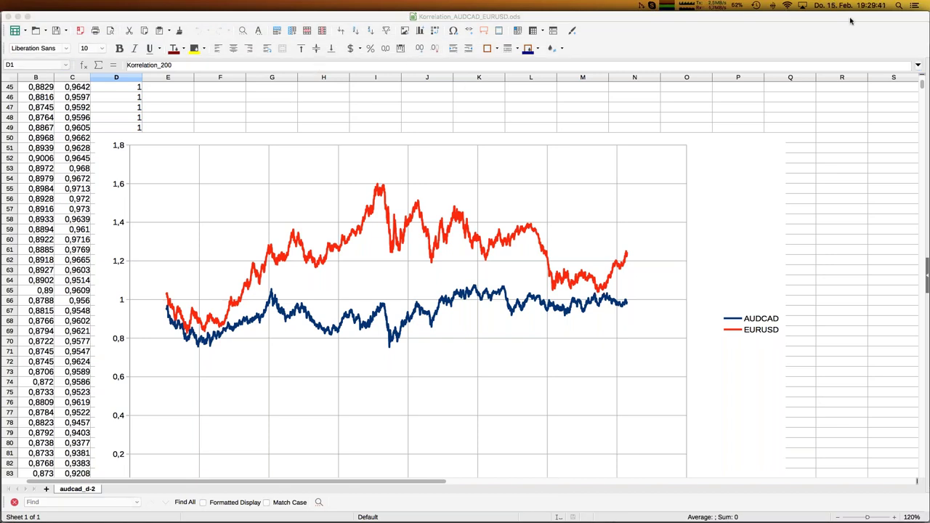
left_click(838, 518)
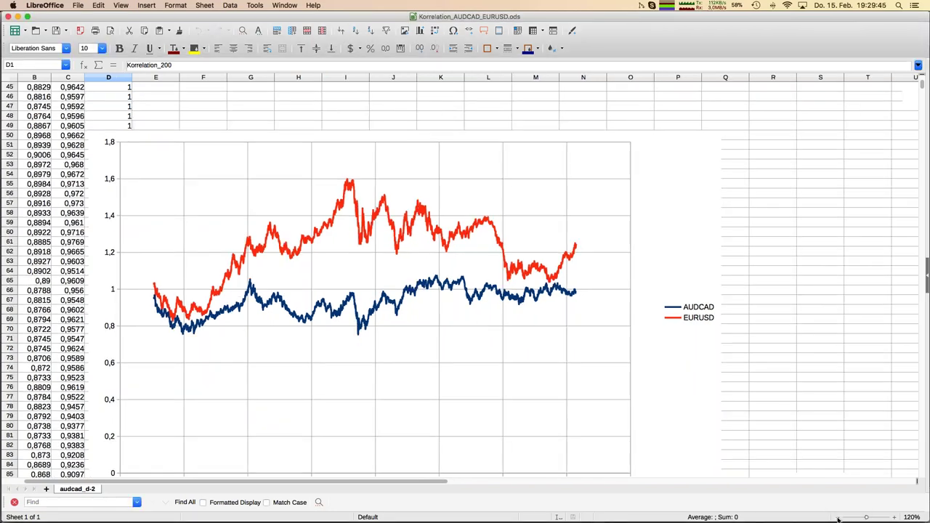
left_click(838, 518)
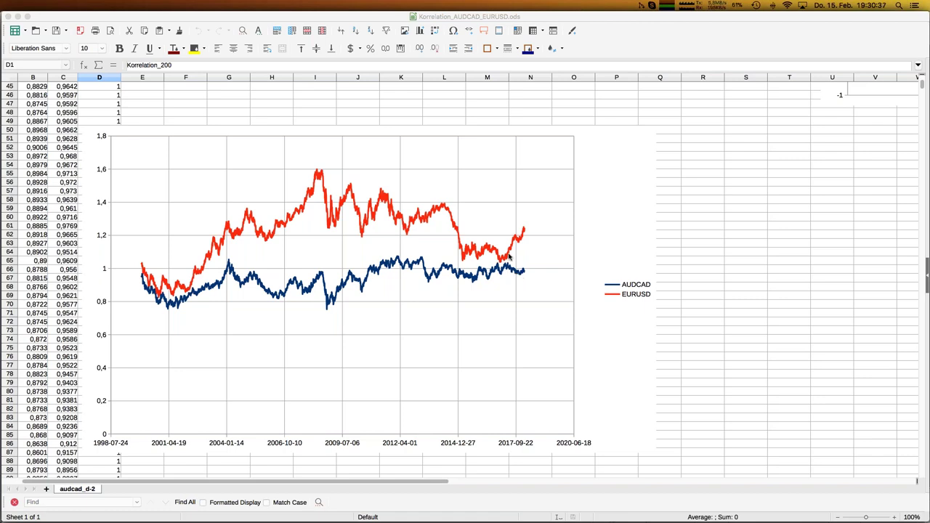
Find the first calculated value of the Korrelation_200 column, in cell D201, and inspect its CORREL formula.
left_click(124, 104)
key("Left")
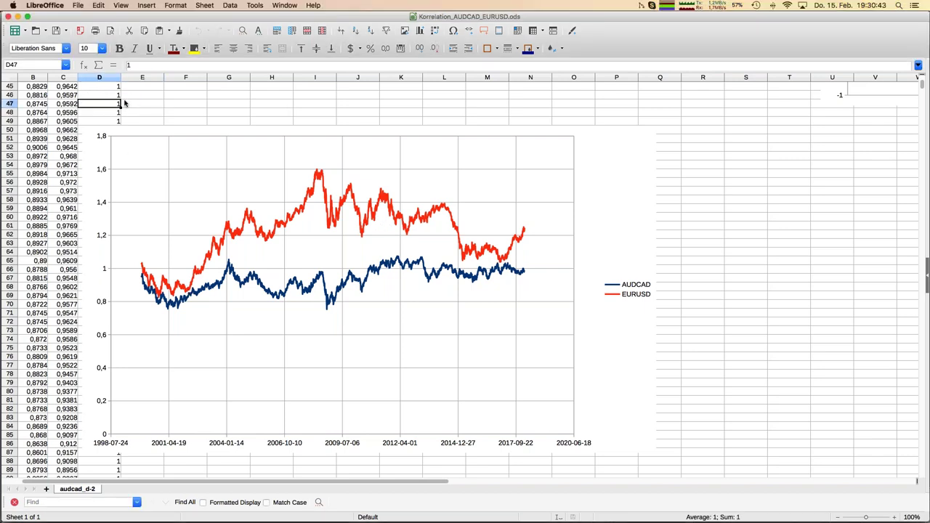
key("Page_Down")
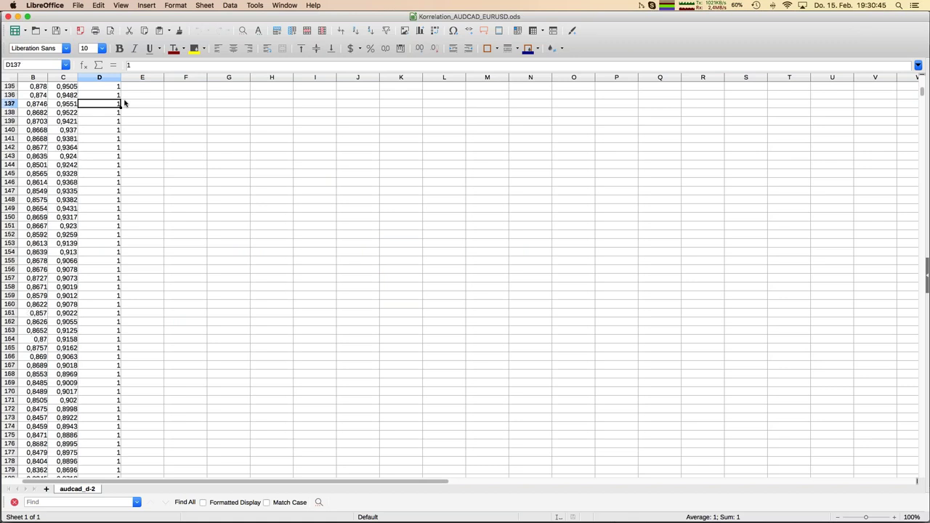
key("Page_Down")
key("Page_Down")
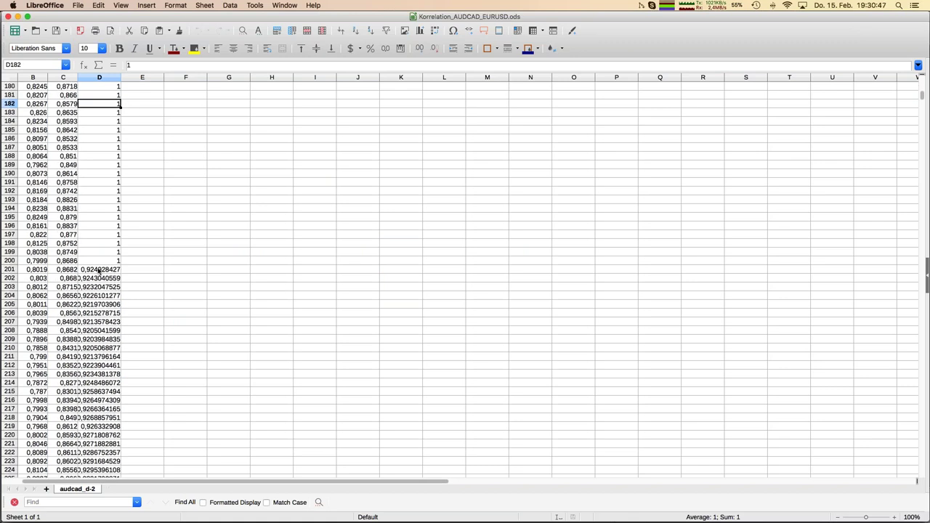
left_click(99, 270)
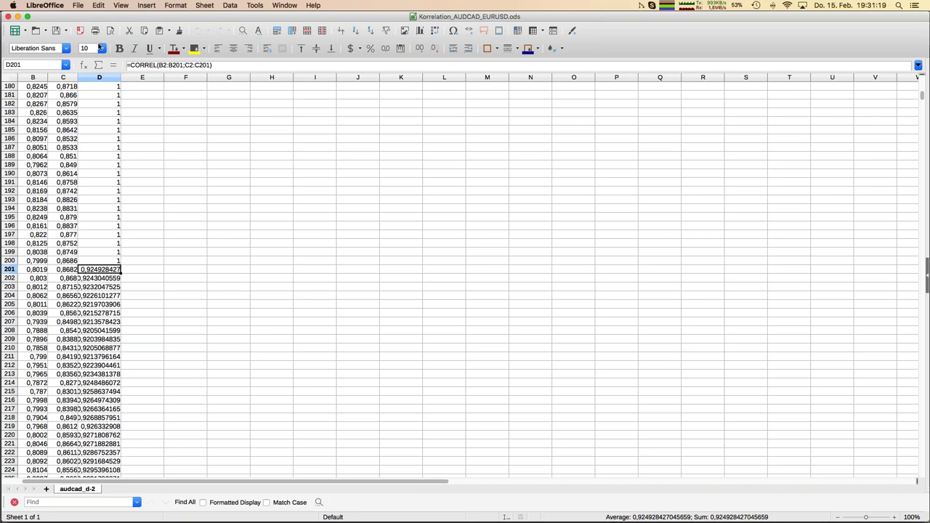
Compare the 200-row CORREL formulas in the cells from D201 downward, then return to the column's heading.
left_click(108, 264)
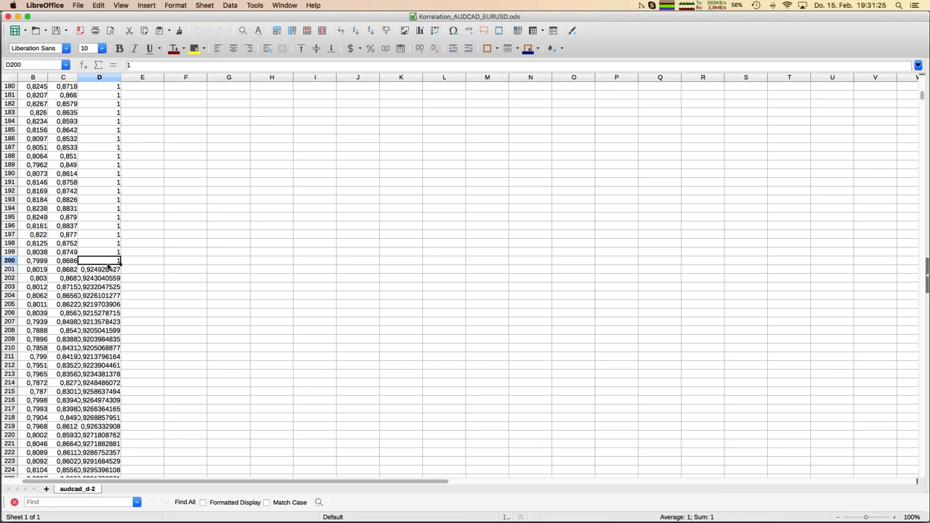
key("Down")
key("Down")
key("Down")
key("Up")
key("Up")
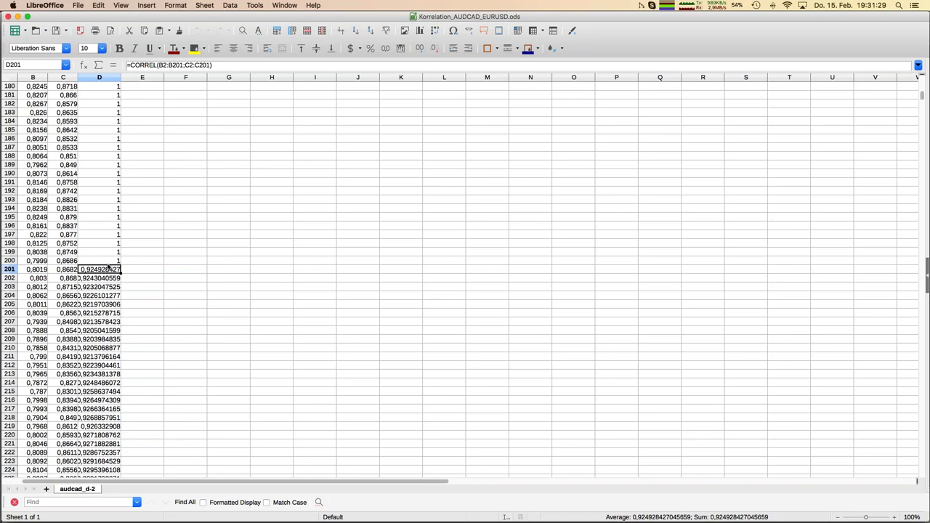
key("Down")
key("Down")
key("Down")
key("ctrl+Up")
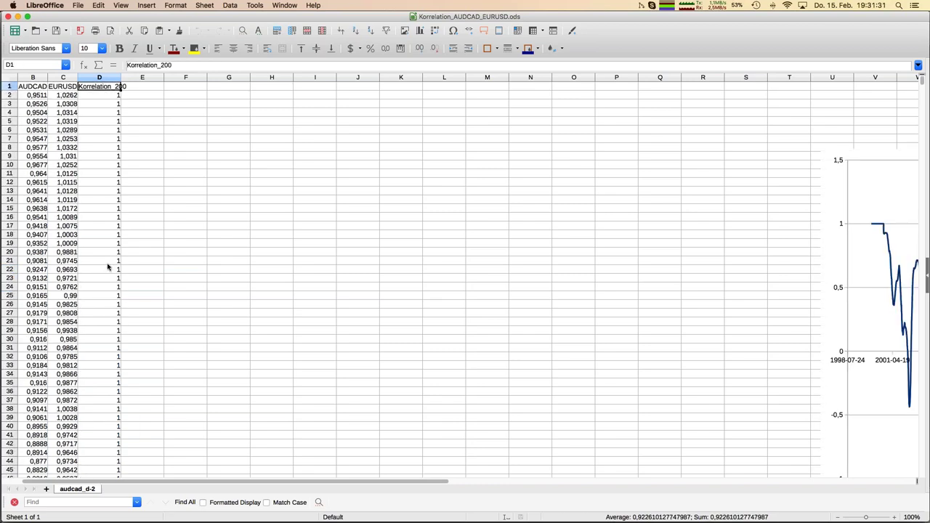
Examine the full Korrelation_200 line chart located around columns U to AE of the AUDCAD/EURUSD sheet.
key("Right")
key("Right")
key("Right")
key("Right")
key("Right")
key("Right")
key("Right")
key("Right")
key("Right")
key("Right")
key("Right")
key("Right")
key("Right")
key("Right")
key("Right")
key("Right")
key("Right")
key("Right")
key("Right")
key("Right")
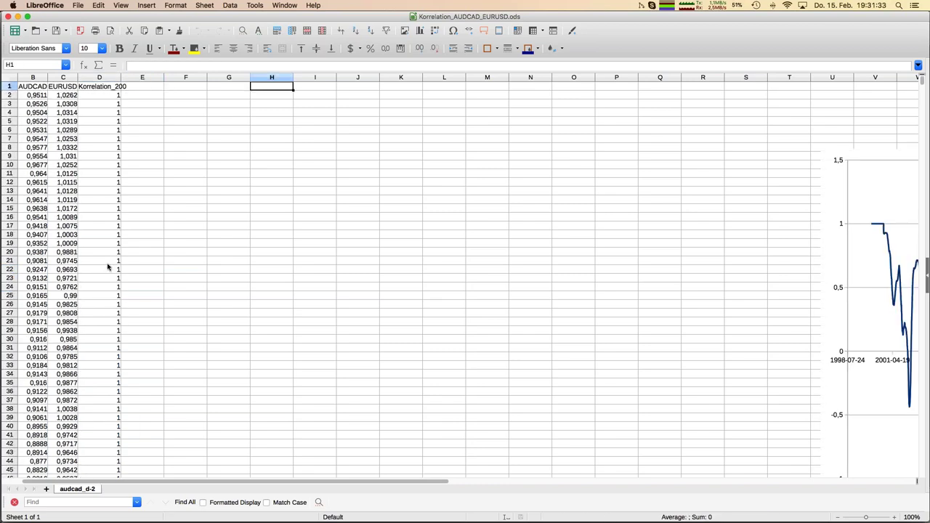
key("Left")
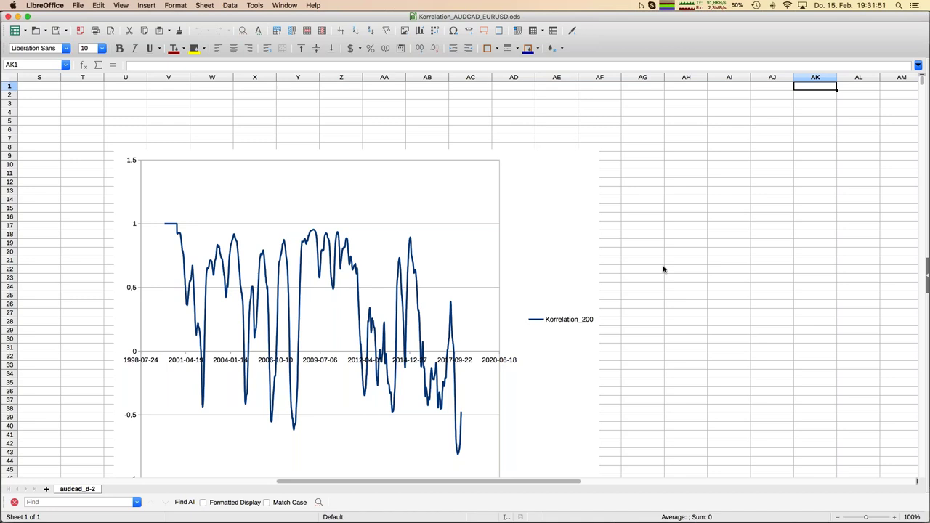
scroll(662, 269, "down", 2)
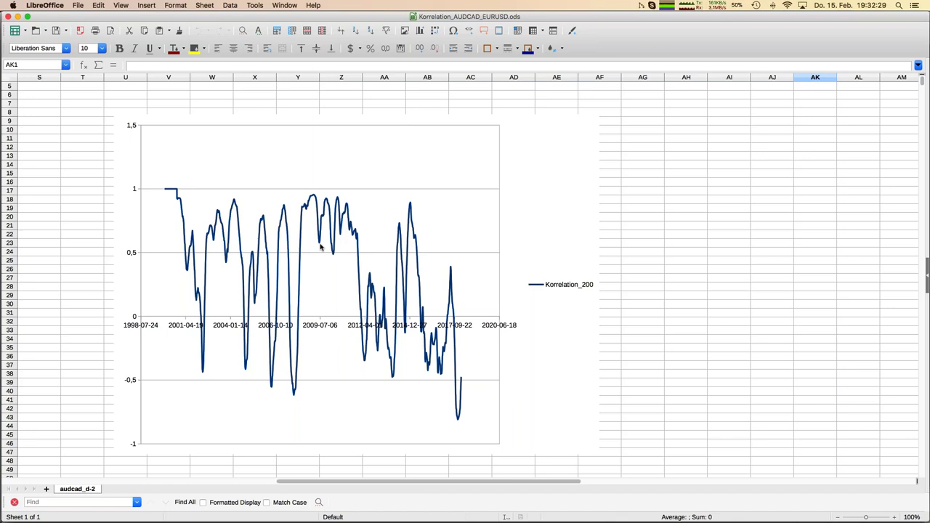
Switch to the spreadsheet Korrelation_GBPUSD_EURUSD.ods and examine its GBPUSD and EURUSD price chart.
left_click(284, 6)
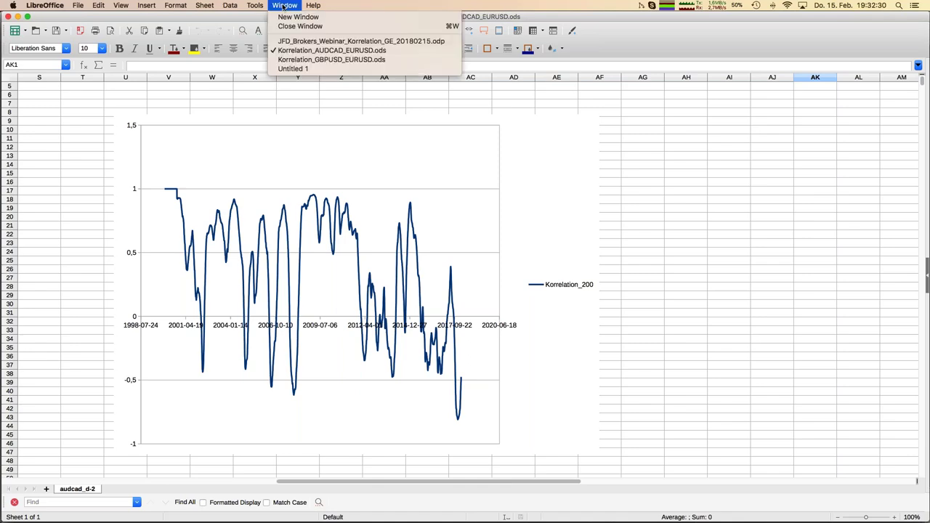
left_click(289, 60)
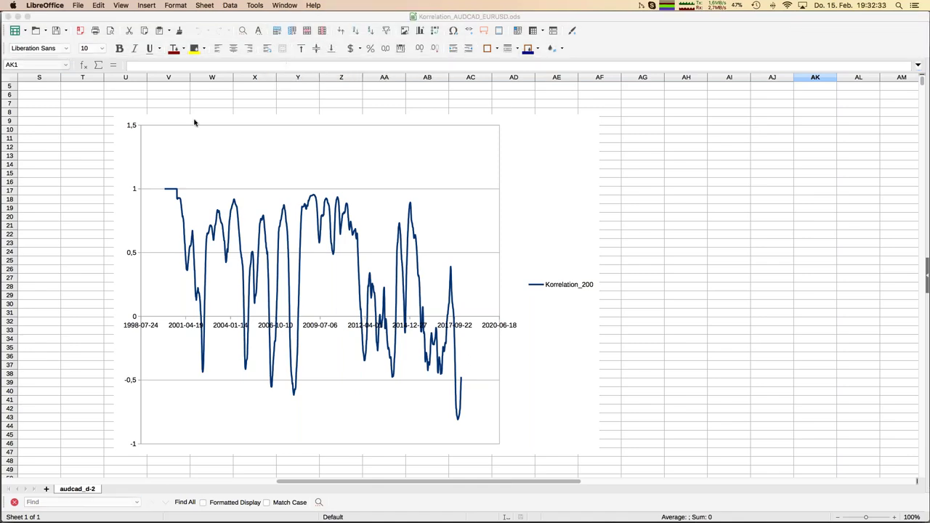
left_click(102, 114)
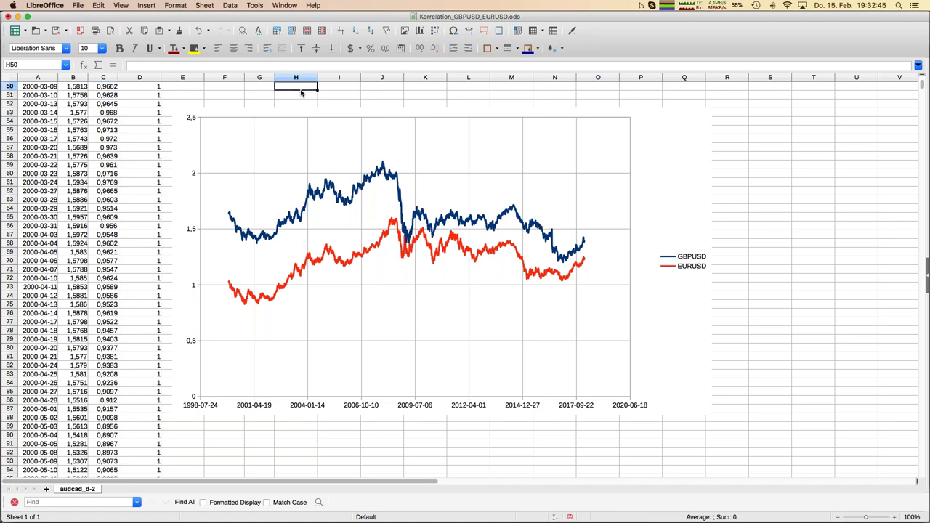
scroll(300, 92, "up", 12)
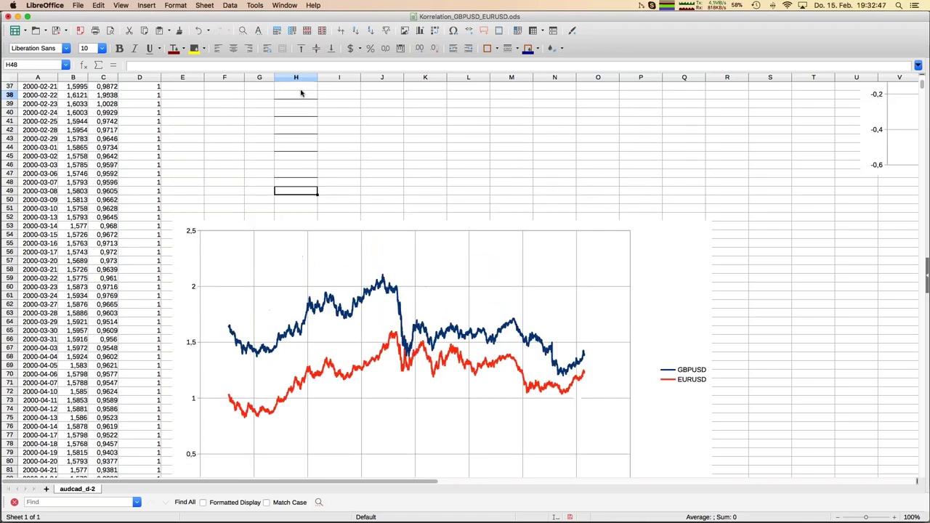
Examine the full Korrelation_200 line chart located around columns V to AE of the GBPUSD/EURUSD sheet.
key("ctrl+Up")
key("Right")
key("Right")
key("Right")
key("Right")
key("Right")
key("Right")
key("Right")
key("Right")
key("Right")
key("Right")
key("Right")
key("Right")
key("Right")
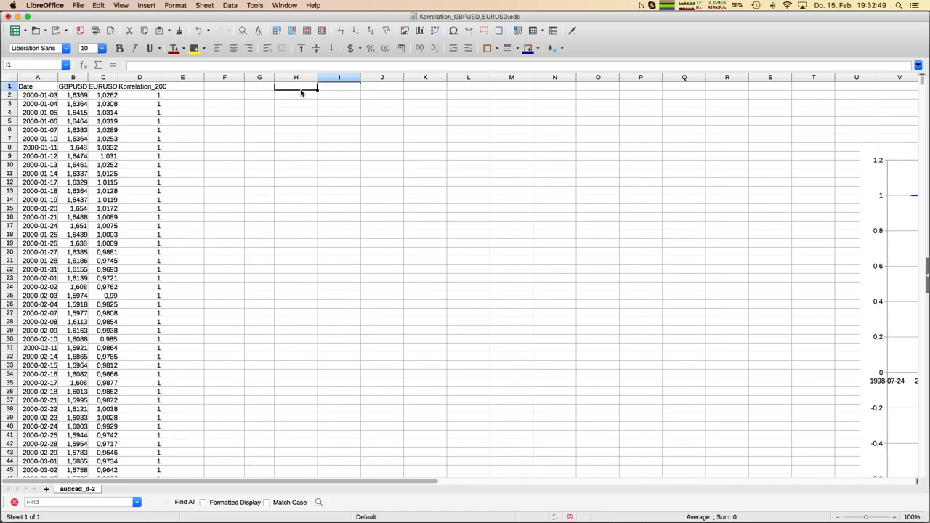
key("Right")
key("Right")
key("Right")
key("Right")
key("Right")
key("Right")
key("Right")
key("Right")
key("Right")
key("Right")
key("Right")
key("Right")
key("Right")
key("Right")
key("Right")
key("Right")
key("Right")
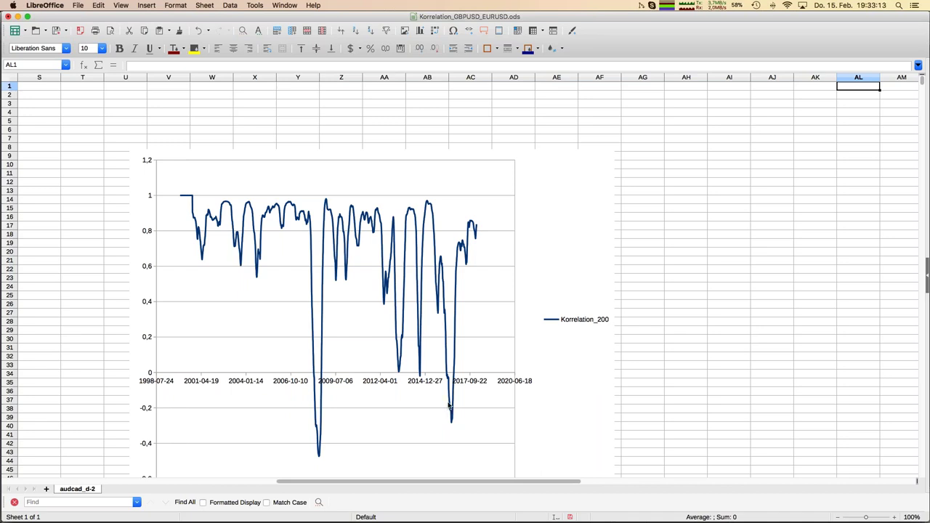
scroll(450, 413, "right", 1)
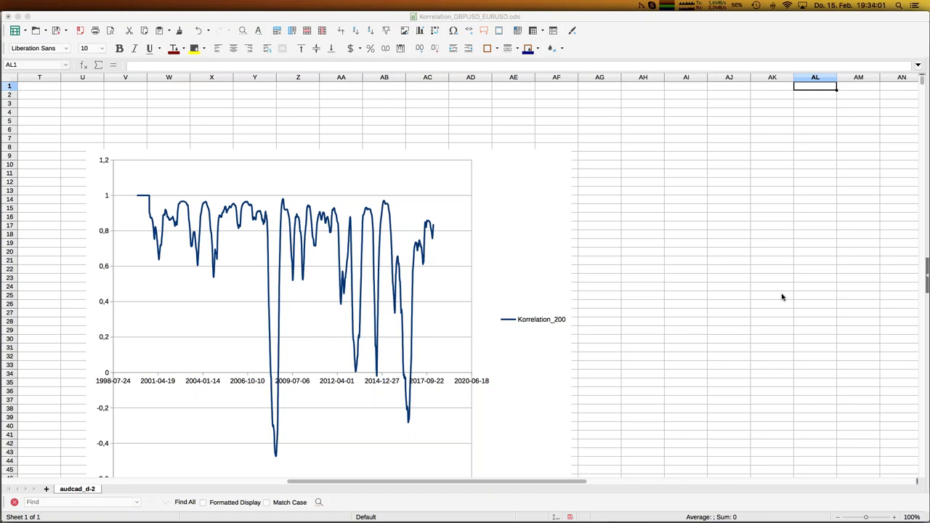
Switch to Safari, look up the historical data for usdjpy on stooq.com, and view Dukascopy's Historischer Datenfeed page.
mouse_move(2, 216)
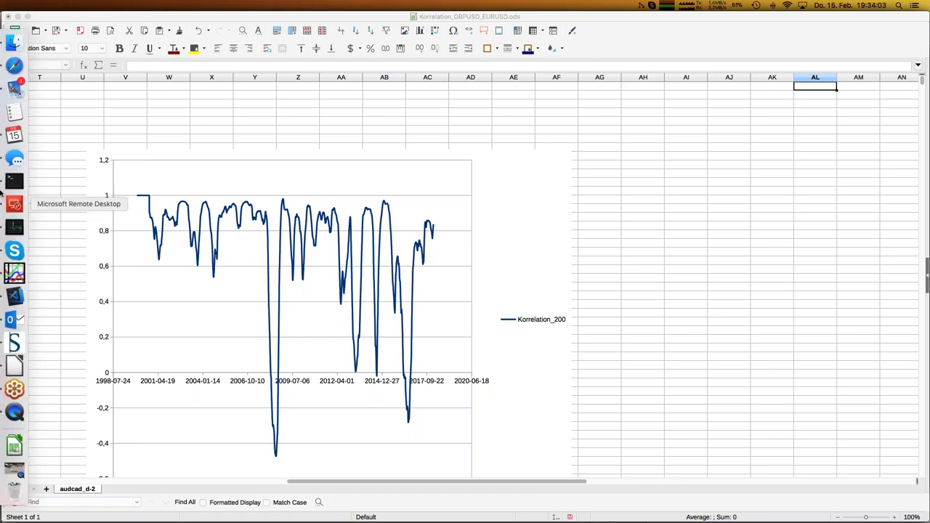
left_click(17, 68)
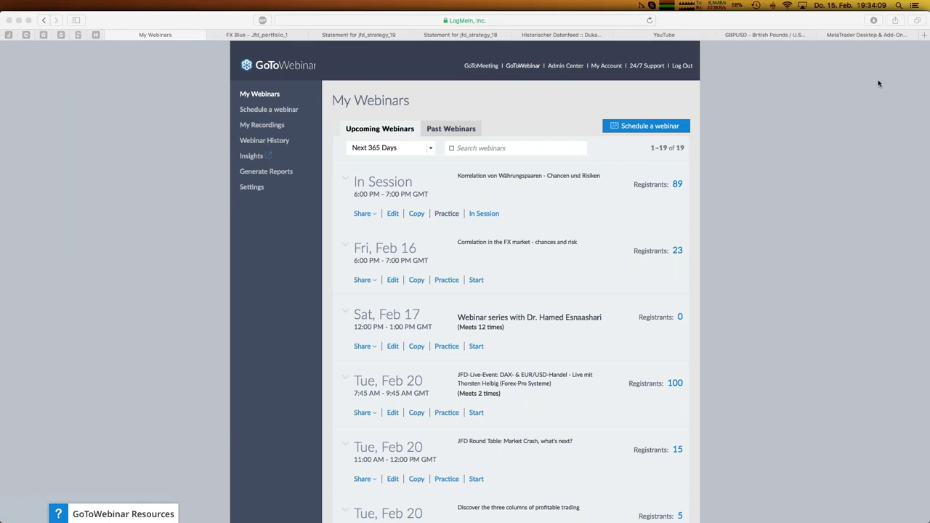
left_click(778, 37)
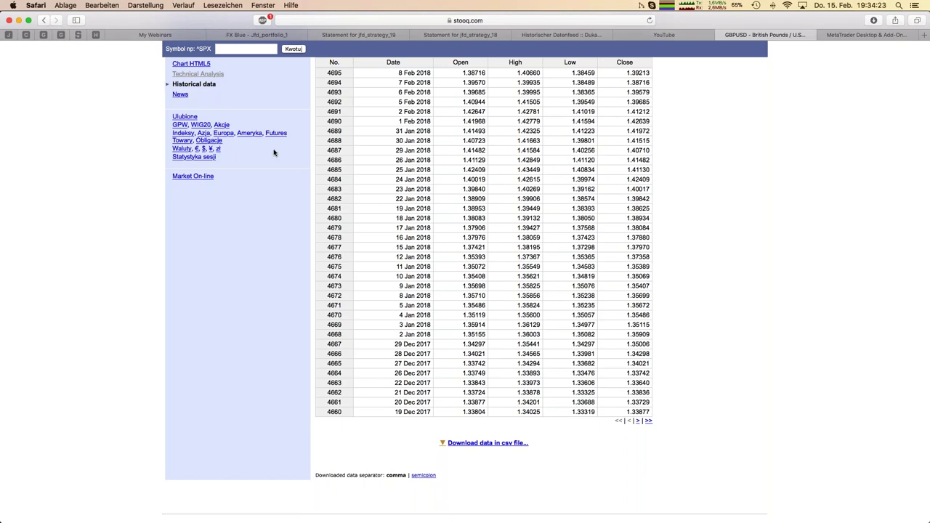
scroll(274, 153, "up", 10)
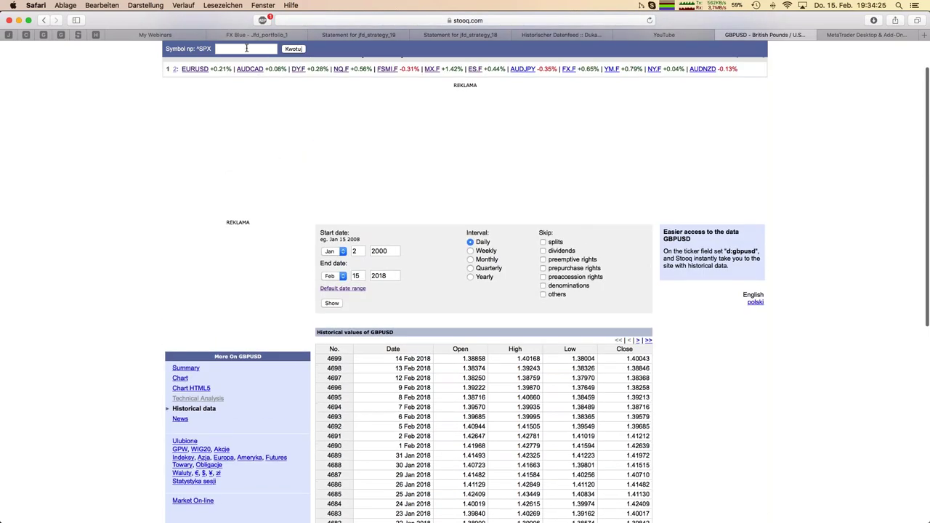
left_click(246, 48)
type("usd")
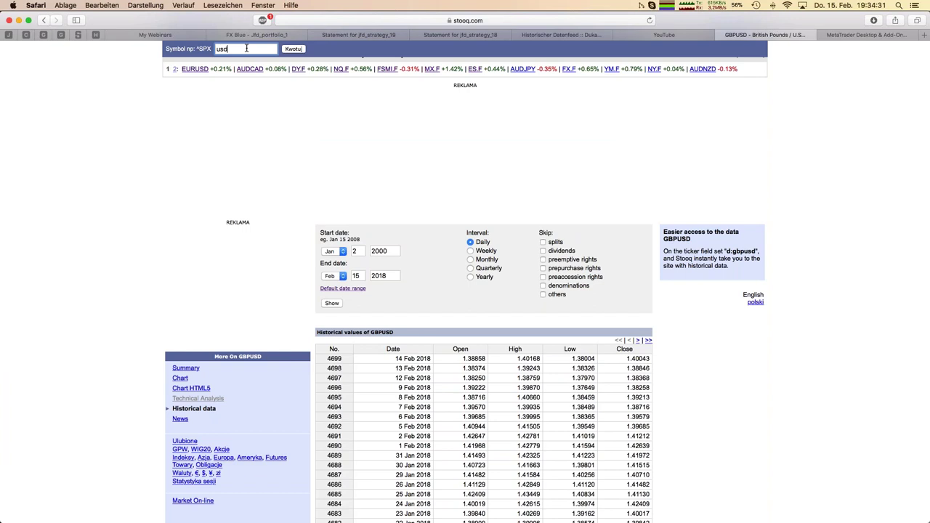
type("jpy")
left_click(229, 62)
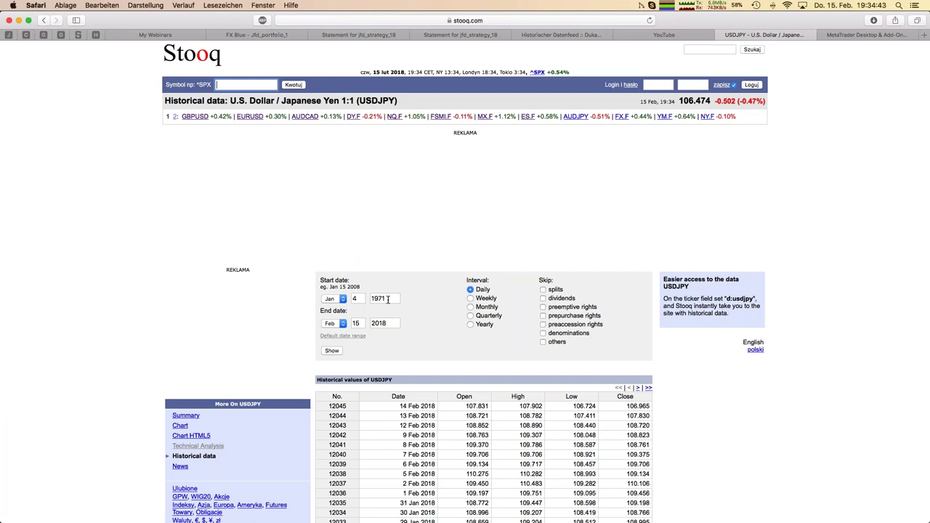
left_click(584, 36)
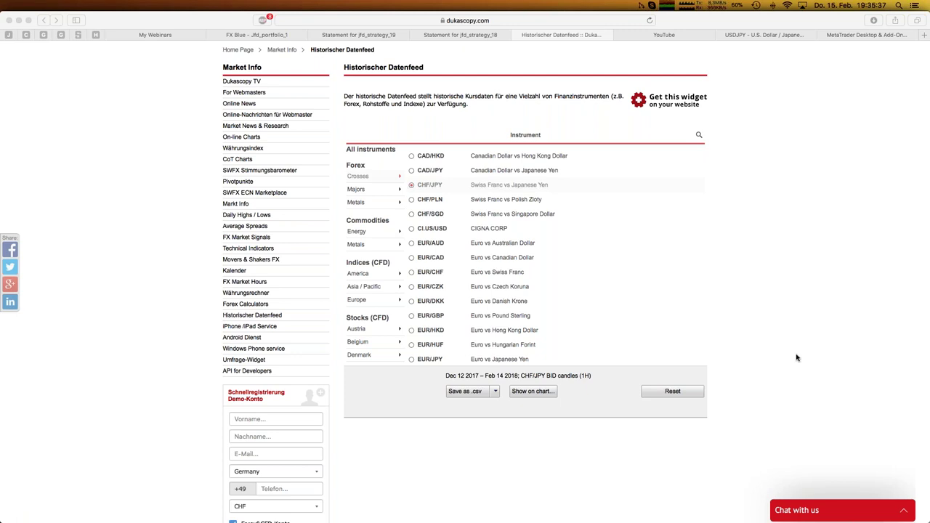
Return to the LibreOffice presentation JFD_Brokers_Webinar_Korrelation_GE_20180215.odp and advance to slide 7 on the JFD add-ons for correlation.
mouse_move(1, 243)
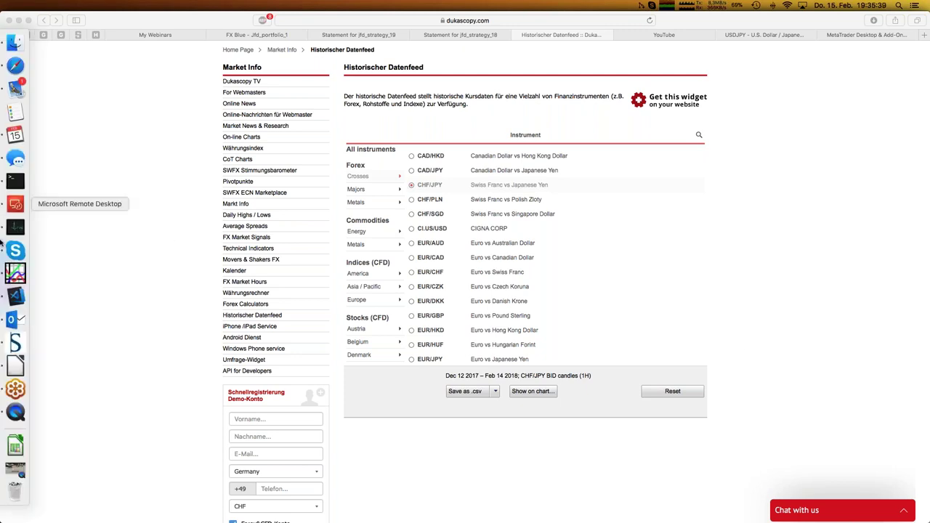
left_click(15, 367)
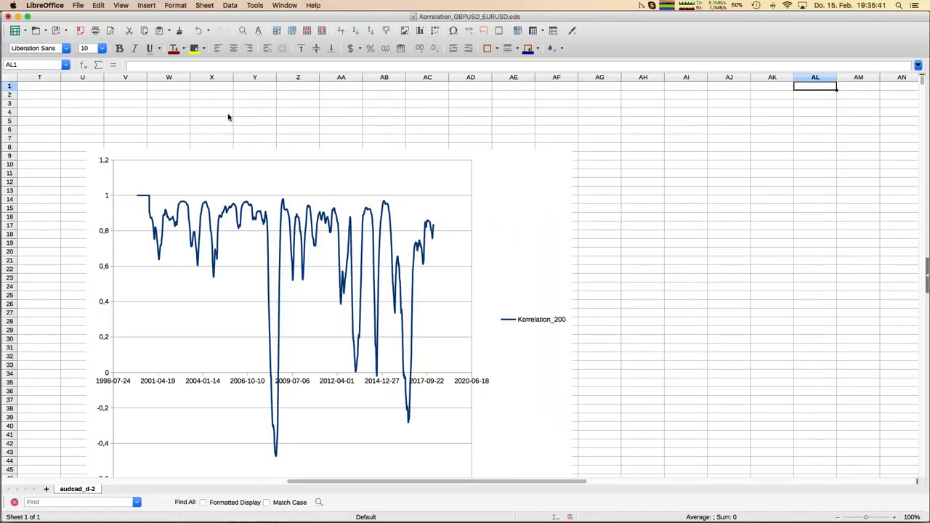
left_click(286, 6)
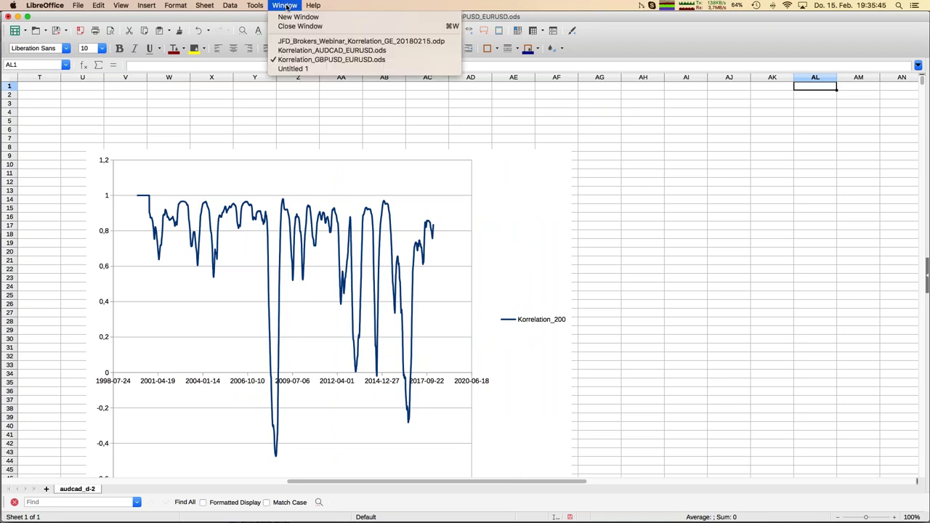
left_click(295, 41)
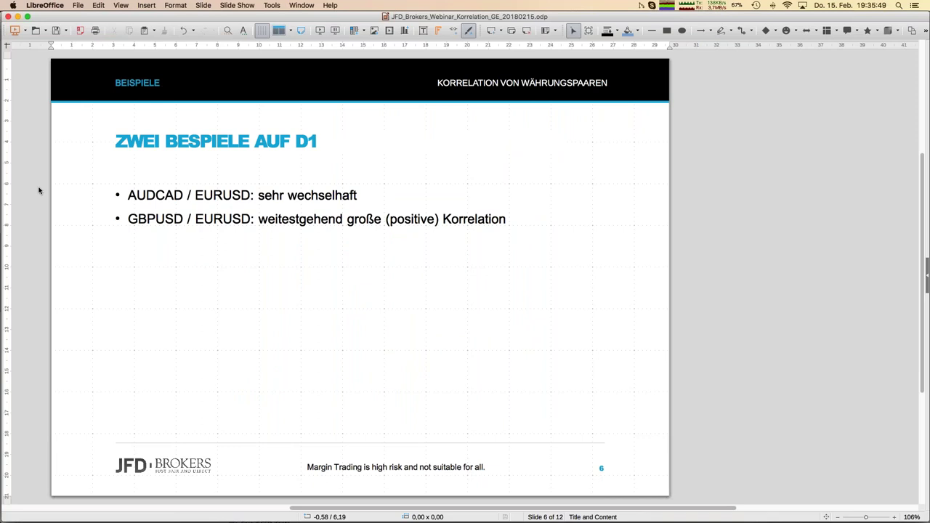
key("Page_Down")
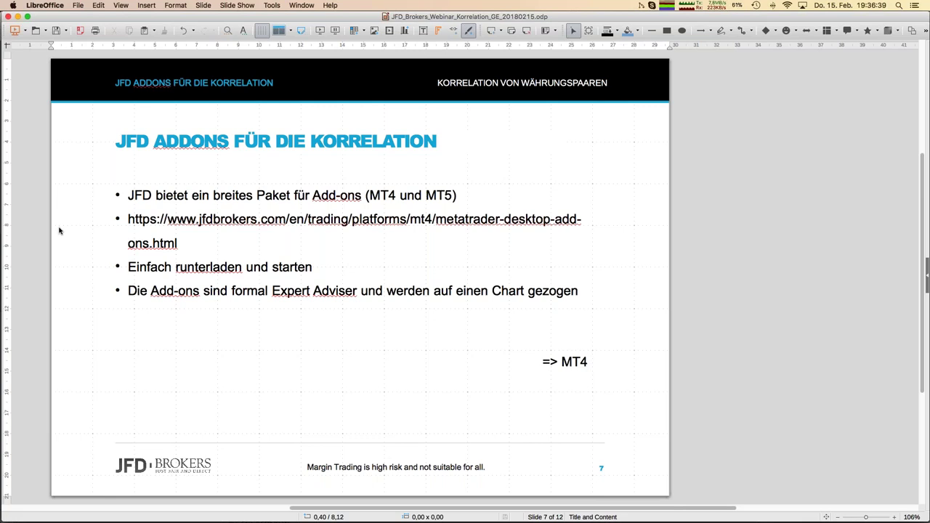
Switch to Safari and review JFD's MetaTrader add-ons page from the download packages through Correlation Trader to Correlation Matrix.
mouse_move(3, 204)
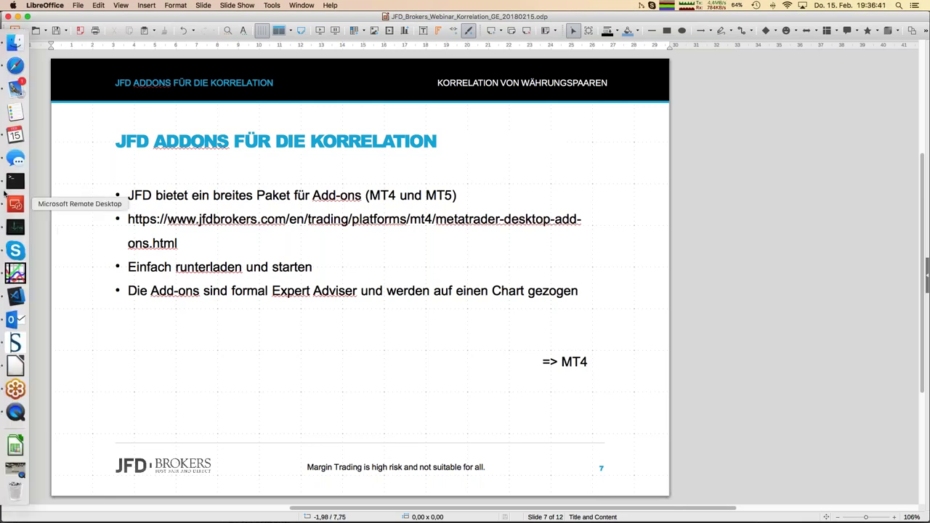
left_click(16, 66)
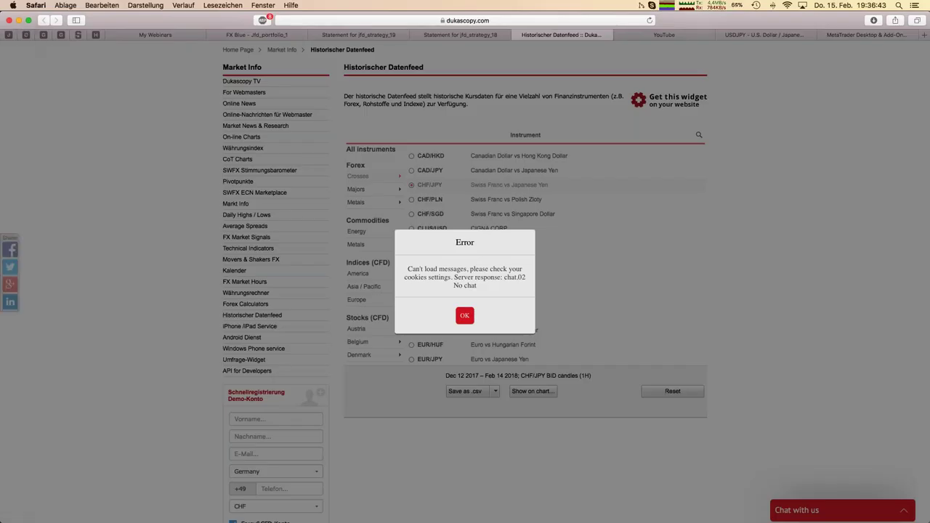
left_click(860, 35)
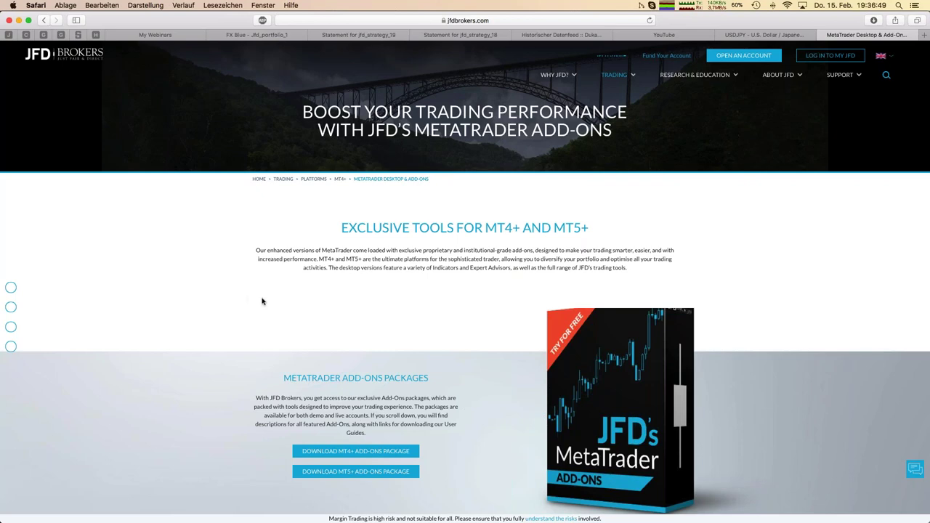
scroll(267, 302, "down", 3)
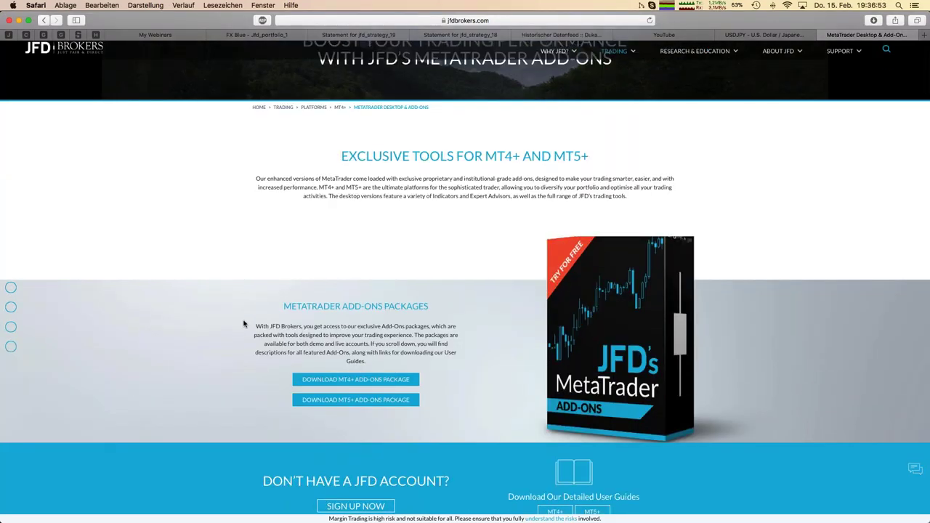
scroll(244, 324, "down", 10)
scroll(244, 324, "down", 12)
scroll(244, 323, "down", 10)
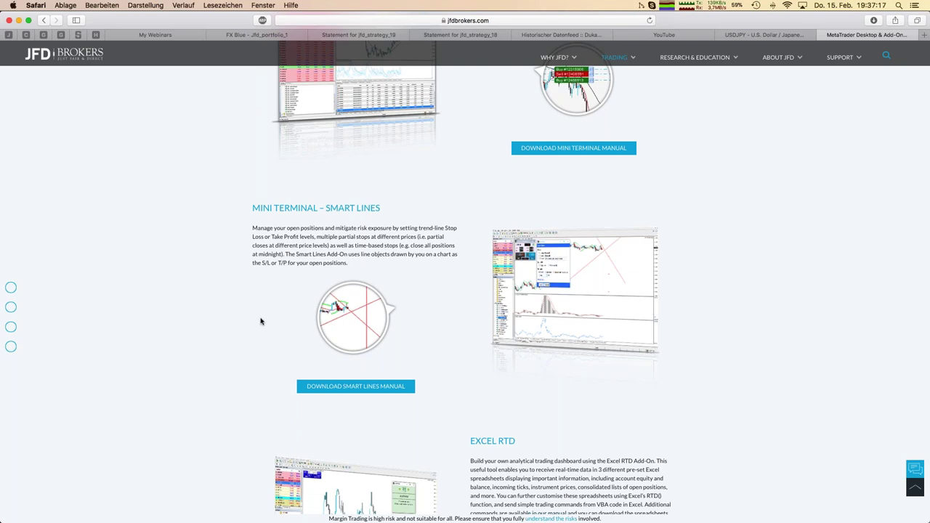
scroll(261, 321, "down", 5)
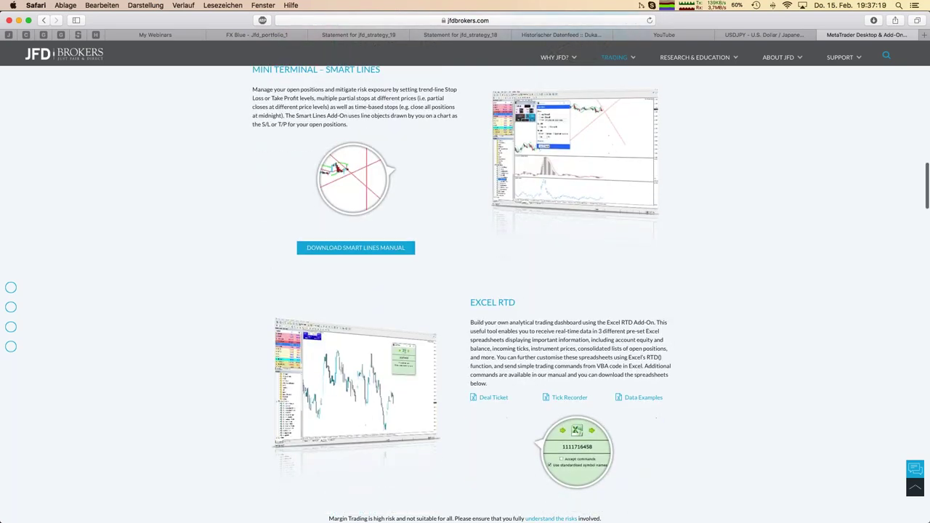
scroll(196, 296, "down", 6)
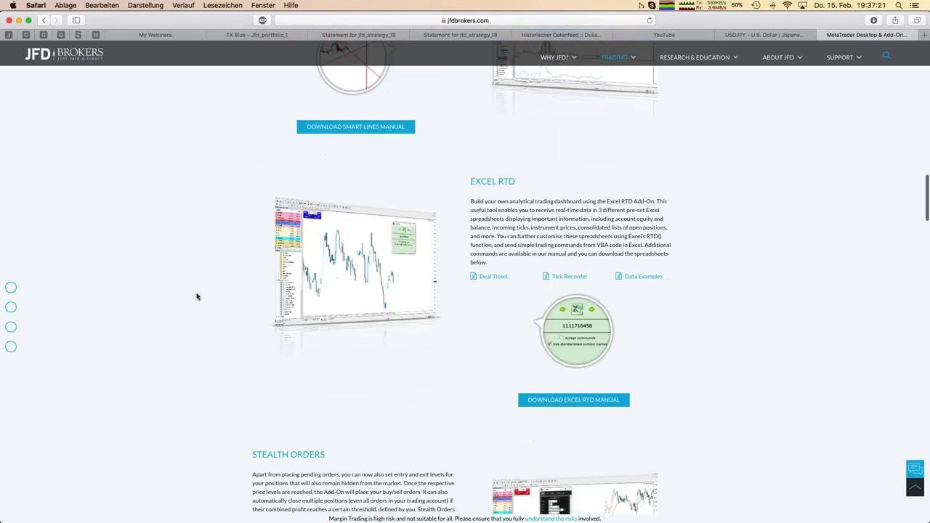
scroll(196, 296, "down", 9)
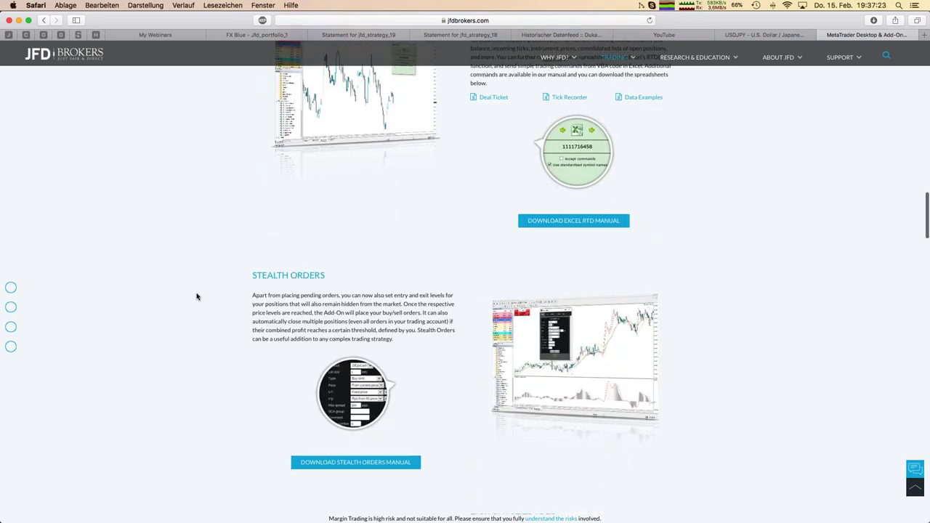
scroll(196, 296, "down", 1)
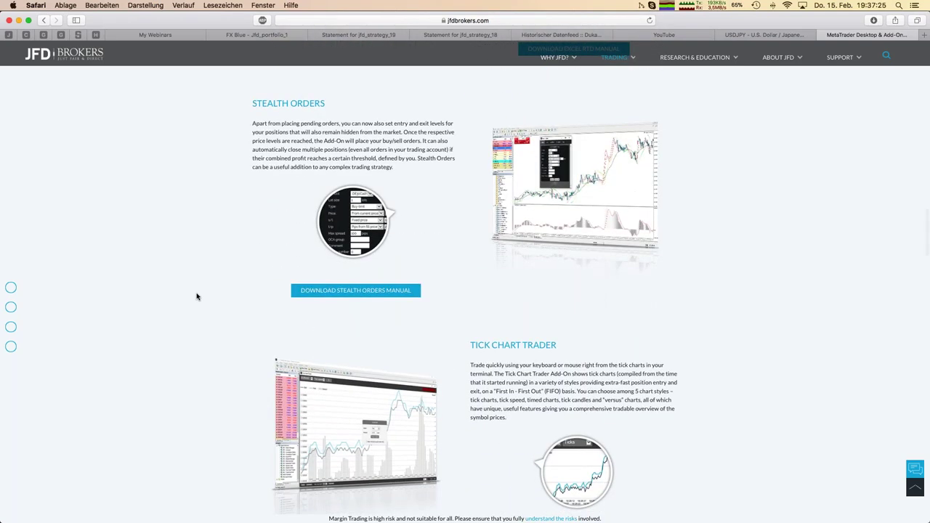
scroll(196, 297, "down", 10)
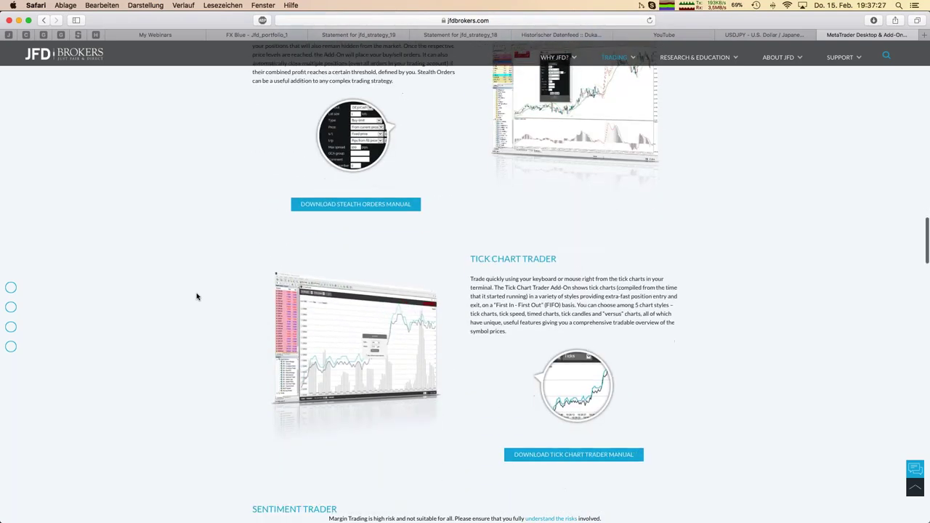
scroll(196, 296, "down", 6)
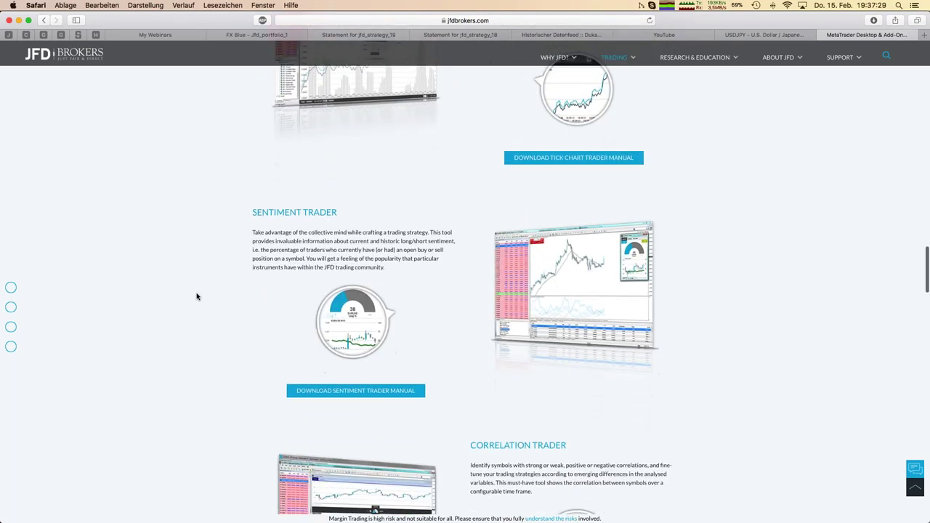
scroll(196, 297, "down", 5)
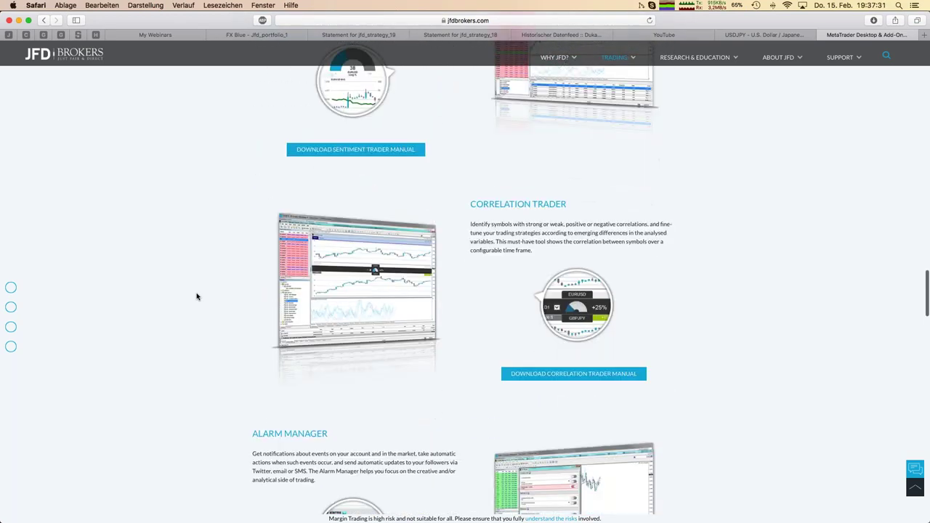
scroll(196, 296, "down", 8)
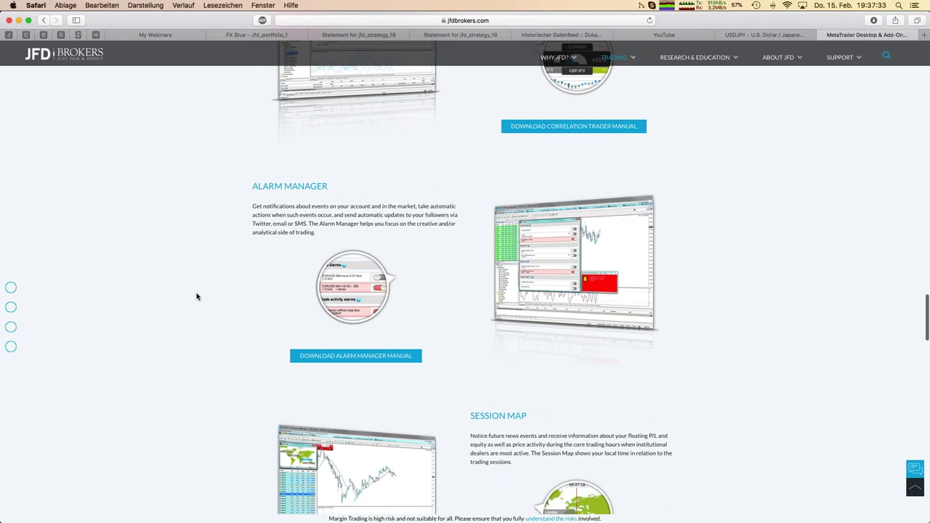
scroll(197, 296, "down", 10)
scroll(196, 296, "down", 5)
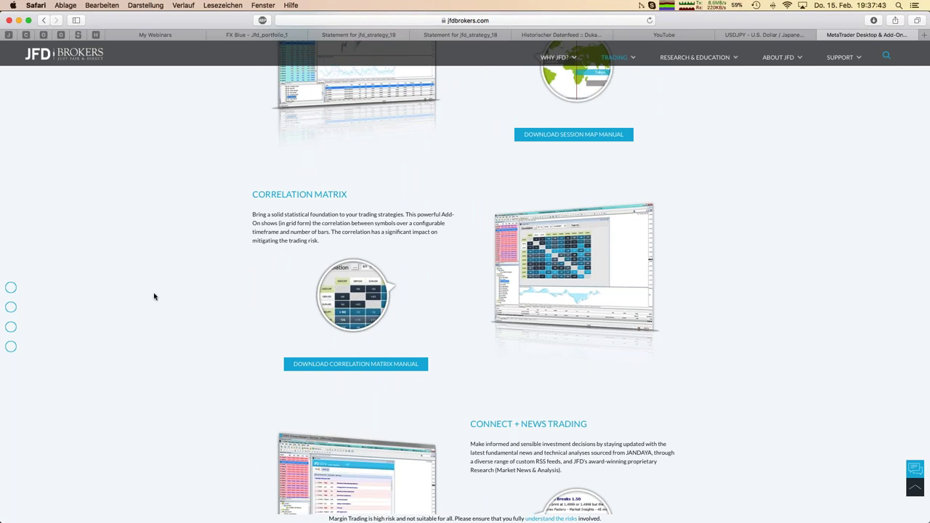
Switch to Microsoft Remote Desktop and locate the JFD-MT4-Apps installer in the remote machine's Downloads folder.
mouse_move(2, 247)
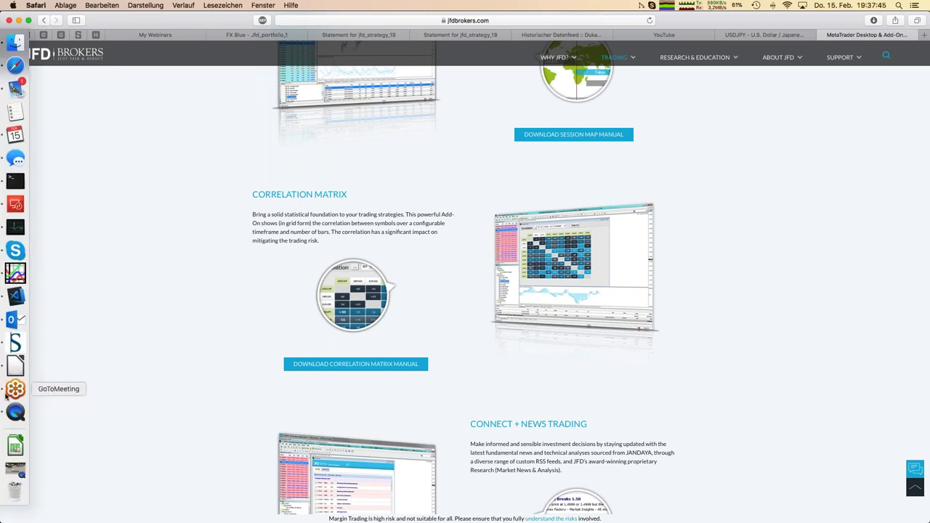
left_click(15, 205)
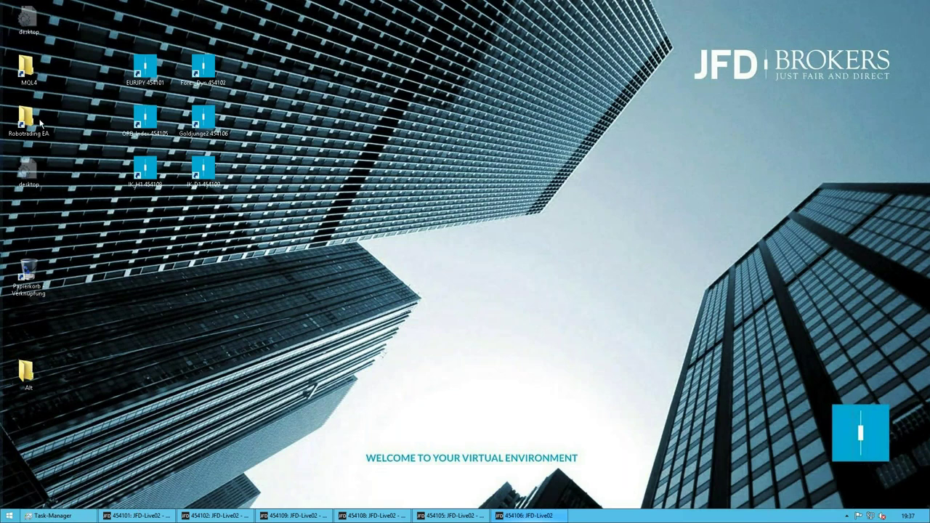
double_click(30, 73)
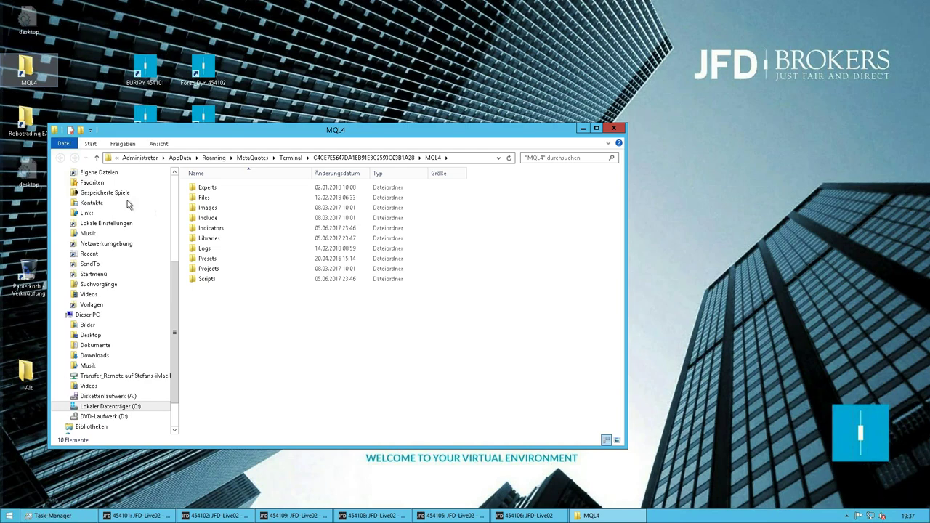
scroll(175, 187, "up", 5)
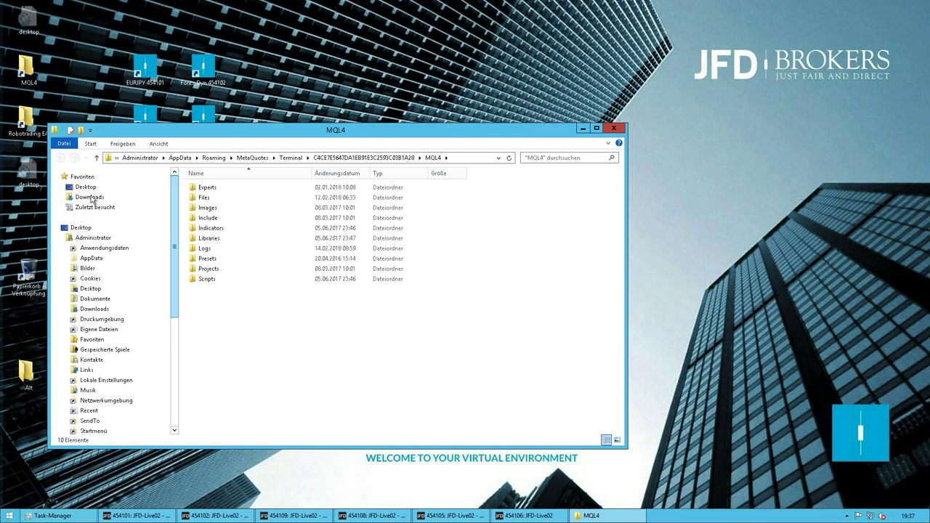
left_click(90, 197)
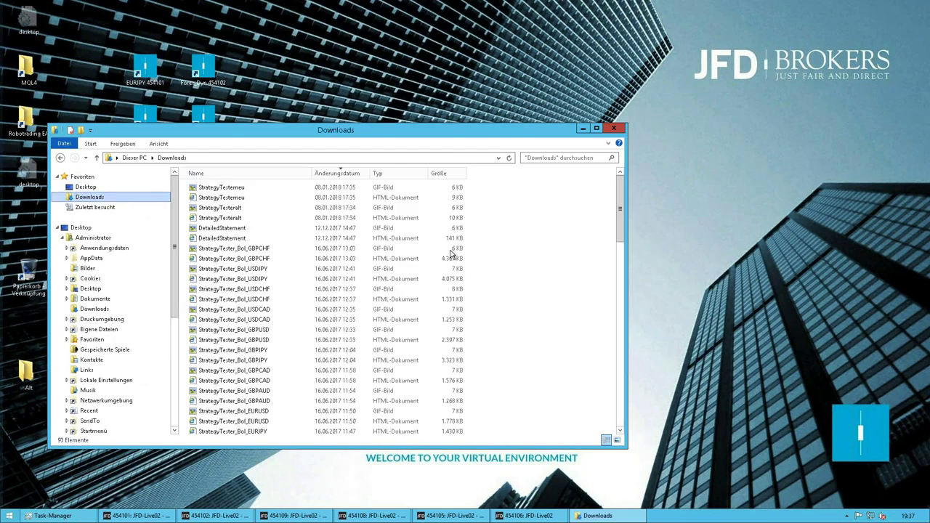
left_click_drag(620, 203, 619, 429)
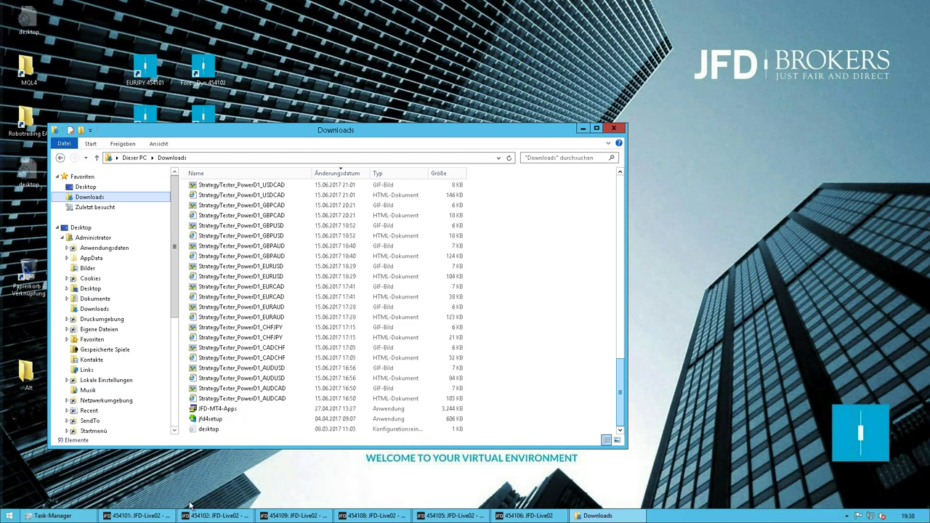
Switch to the MetaTrader terminal with the EURJPY,H1 chart and show its Navigator and Market Watch.
left_click(146, 508)
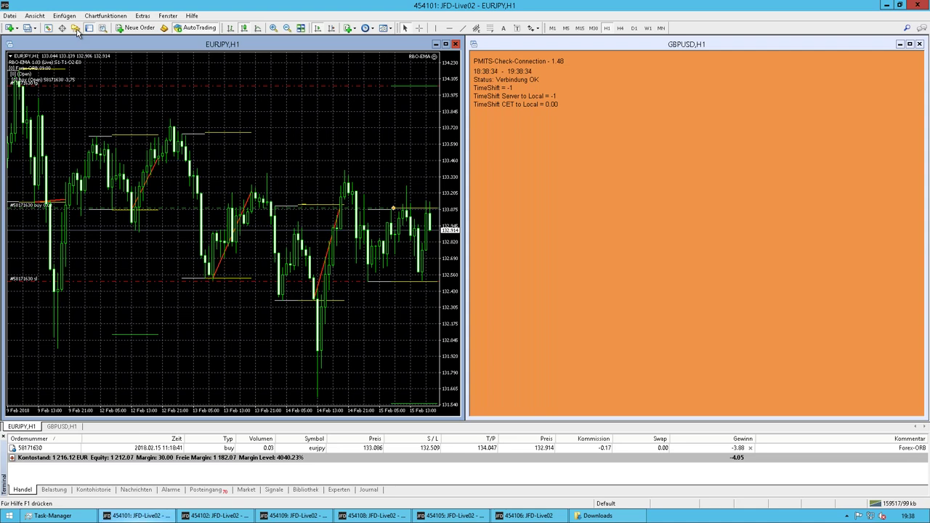
left_click(75, 28)
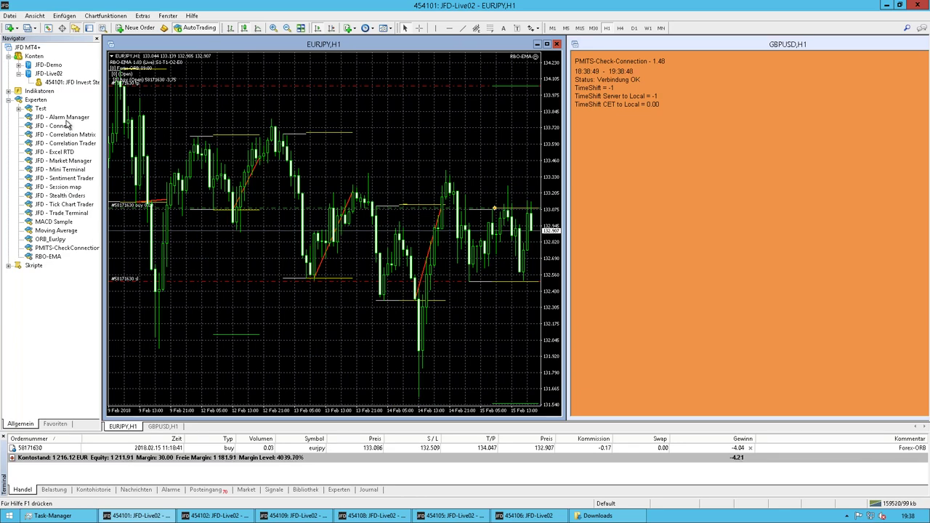
left_click(50, 31)
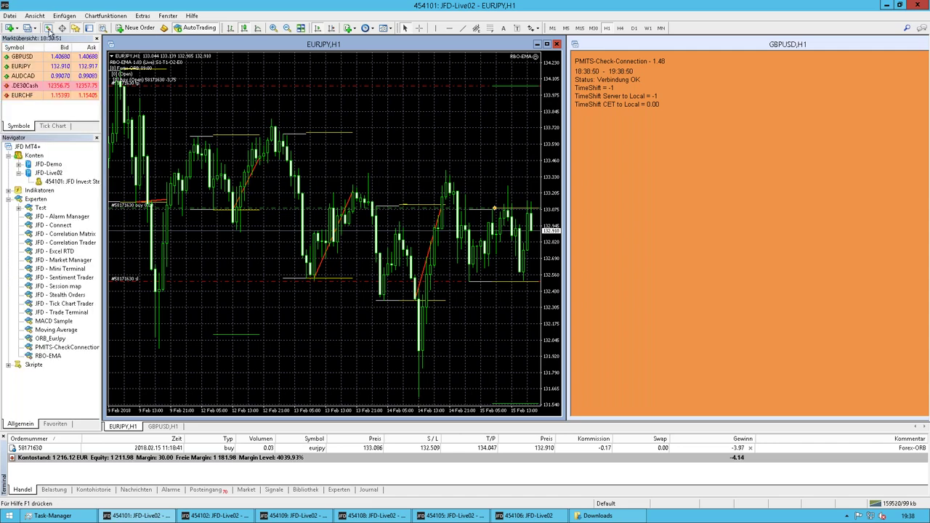
left_click(22, 56)
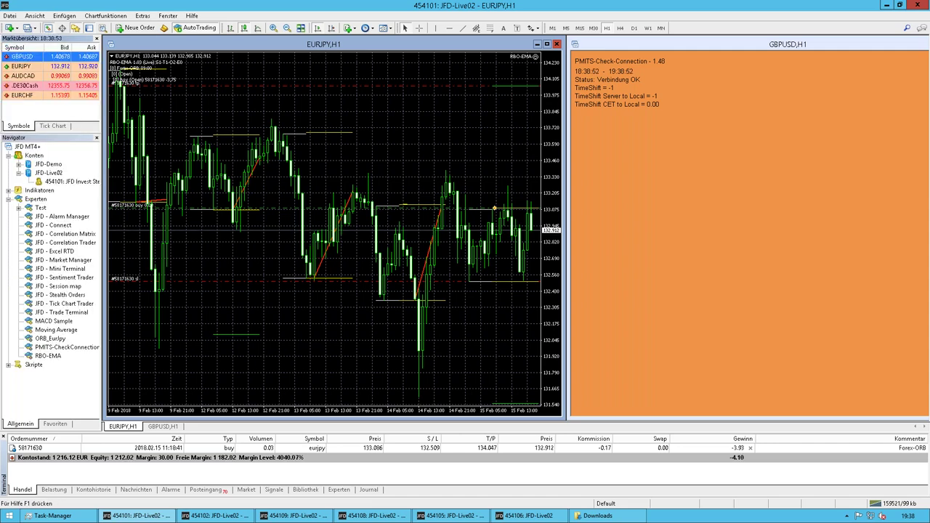
right_click(22, 57)
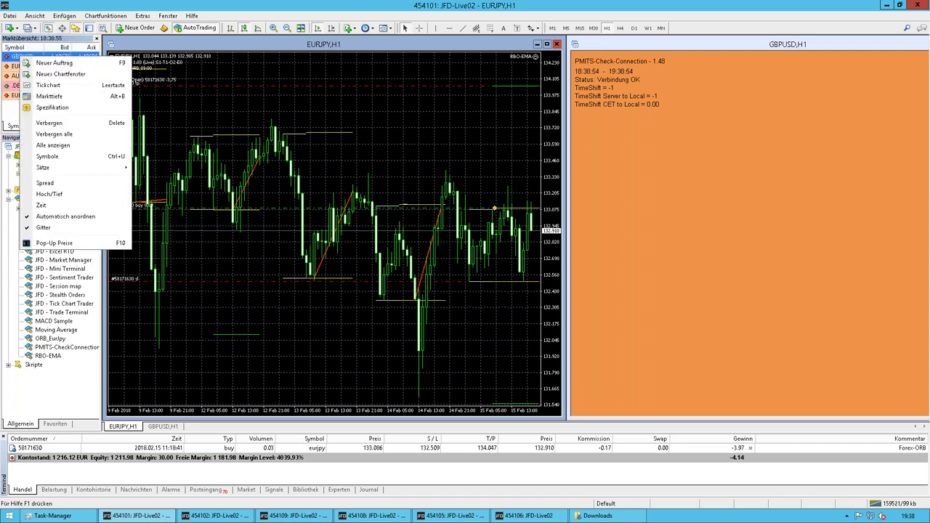
left_click(51, 64)
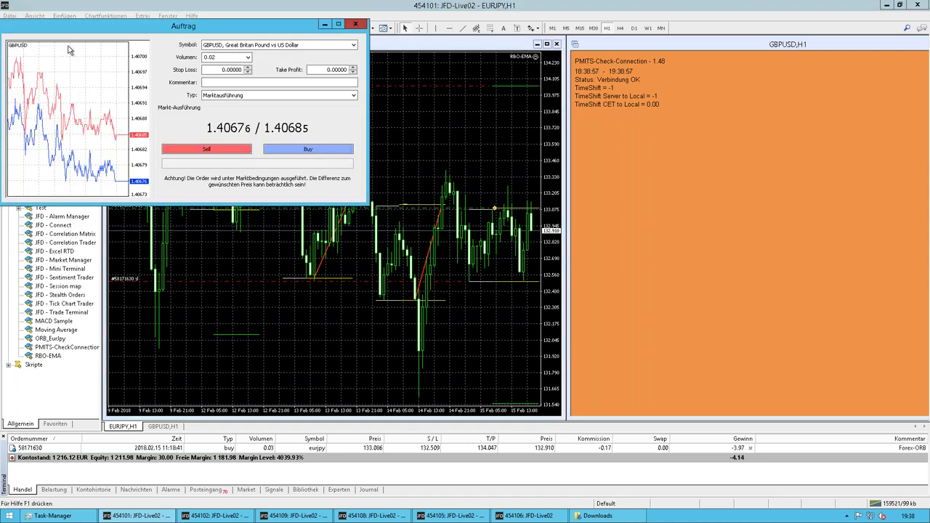
key("Escape")
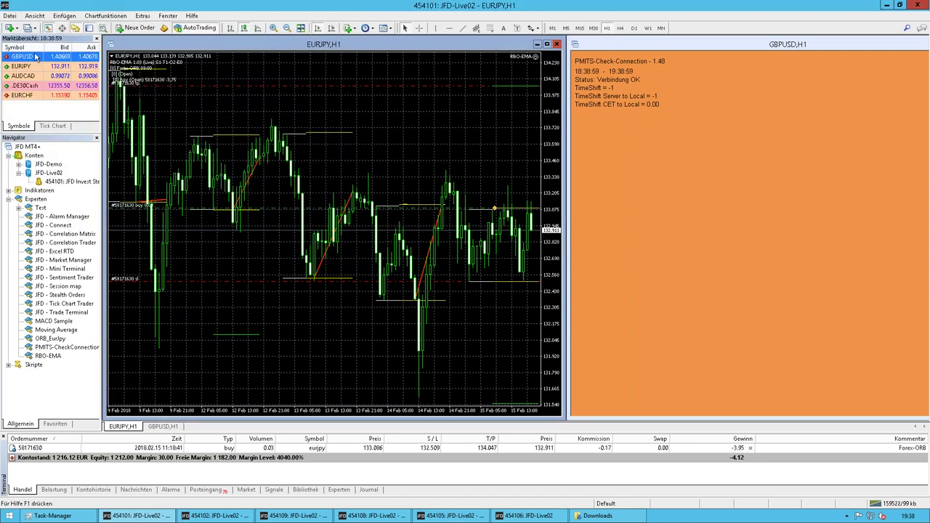
Open a new GBPUSD chart and attach the JFD - Correlation Matrix expert to it with its default settings.
right_click(27, 57)
left_click(64, 75)
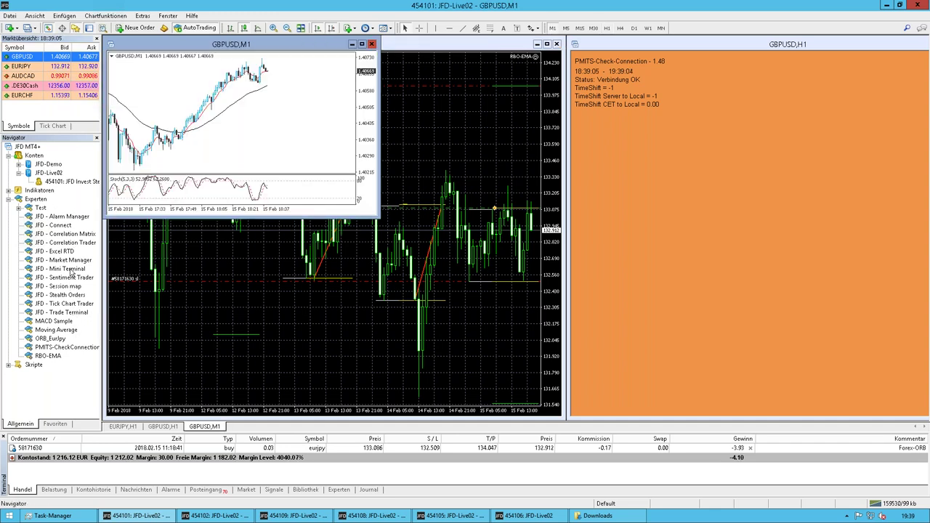
left_click(68, 242)
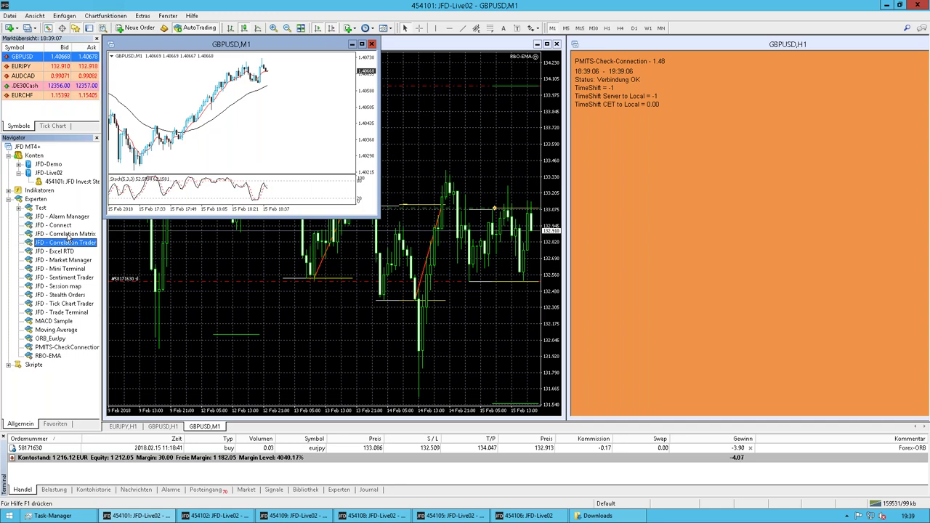
left_click(68, 234)
left_click_drag(355, 100, 301, 113)
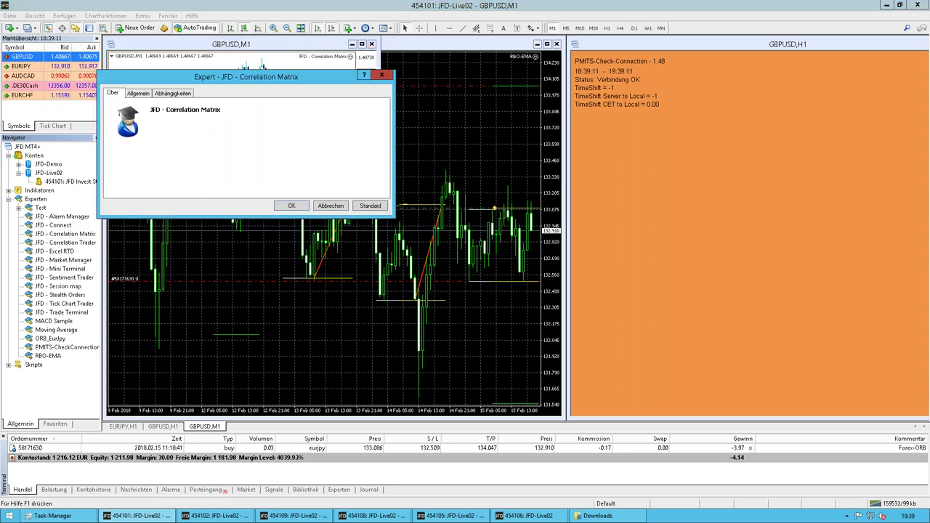
left_click(291, 206)
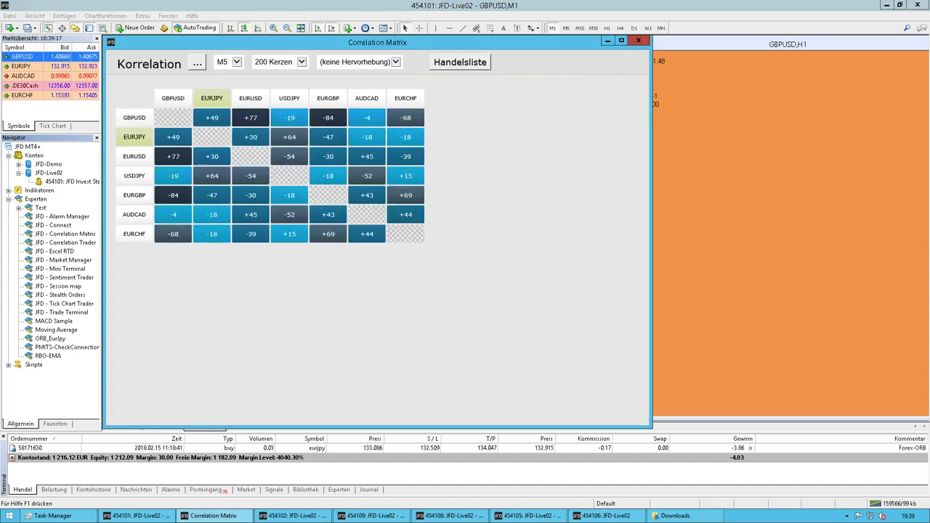
Hide the Navigator, keep the Market Watch displayed, and bring the Correlation Matrix back to the front.
left_click(96, 39)
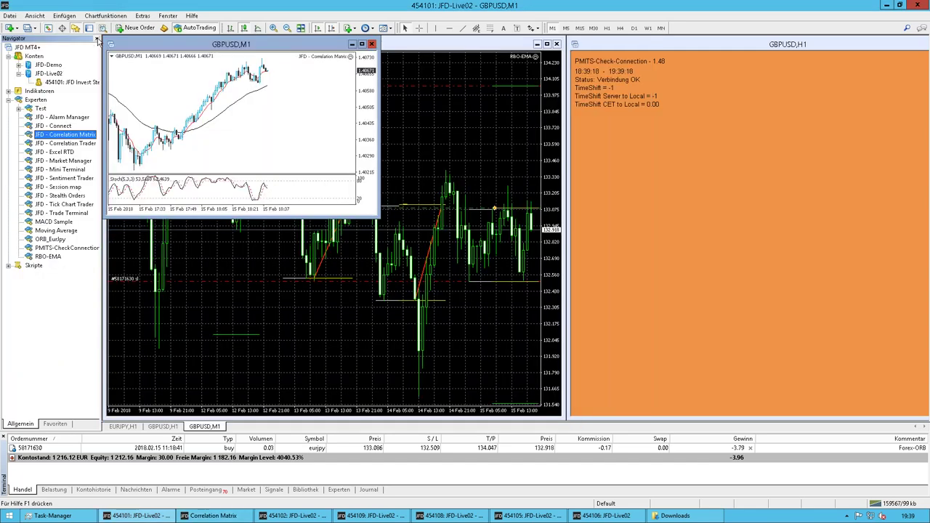
left_click(211, 515)
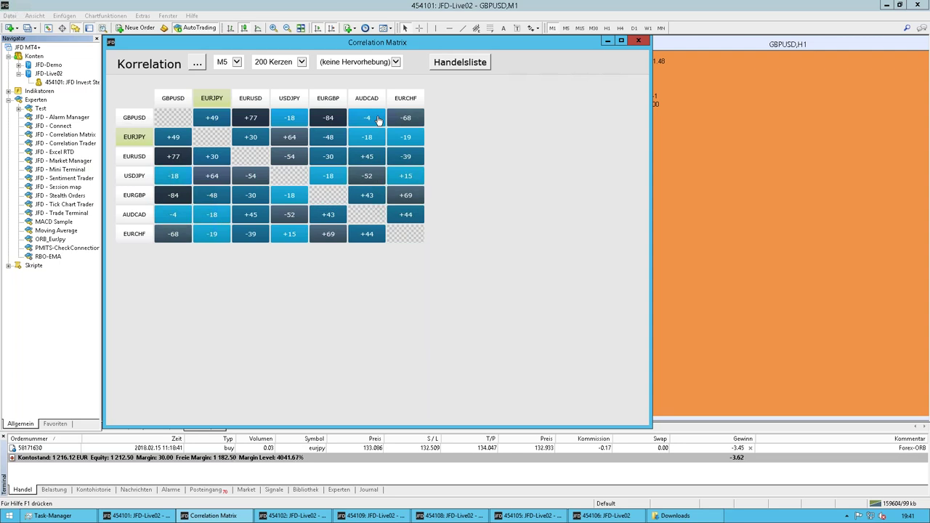
left_click(97, 39)
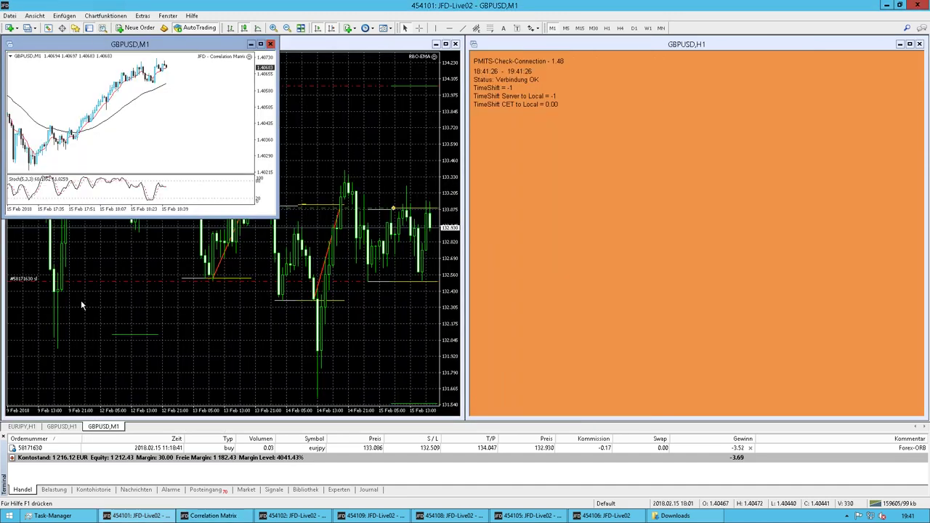
left_click(47, 27)
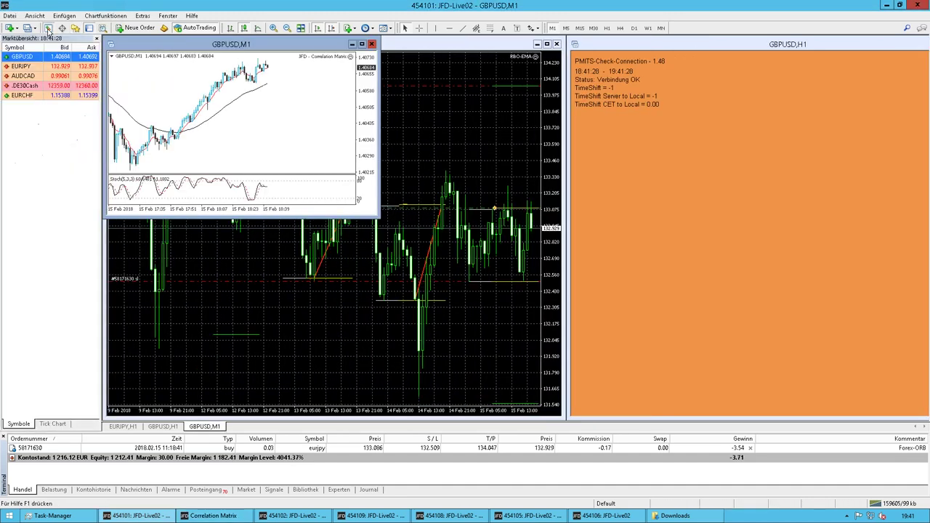
mouse_move(200, 518)
left_click(228, 469)
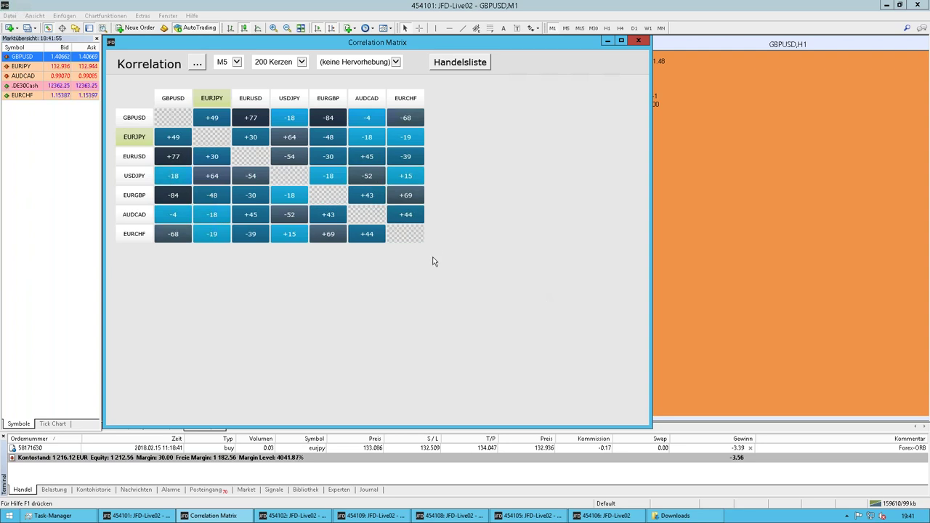
Try to add the symbol audchf to the symbols displayed in the Correlation Matrix.
left_click(197, 64)
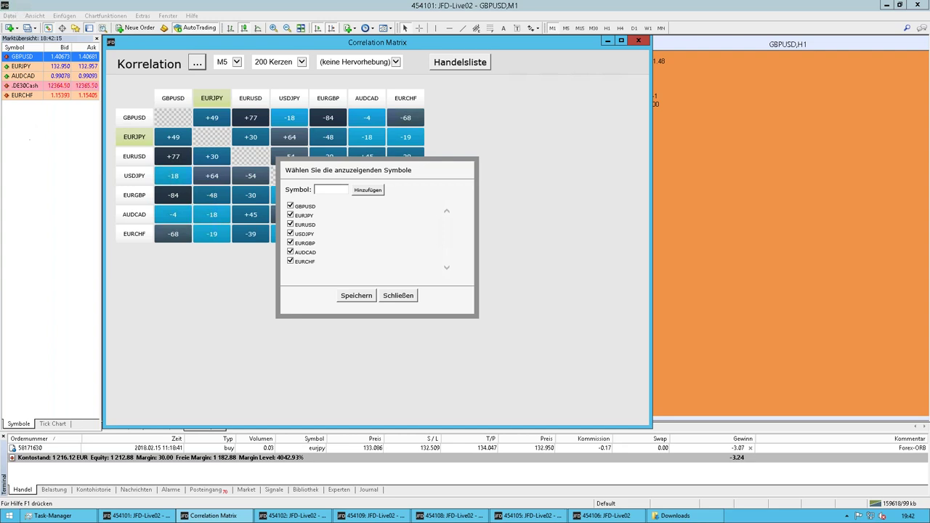
left_click(333, 188)
type("audchf")
left_click(404, 295)
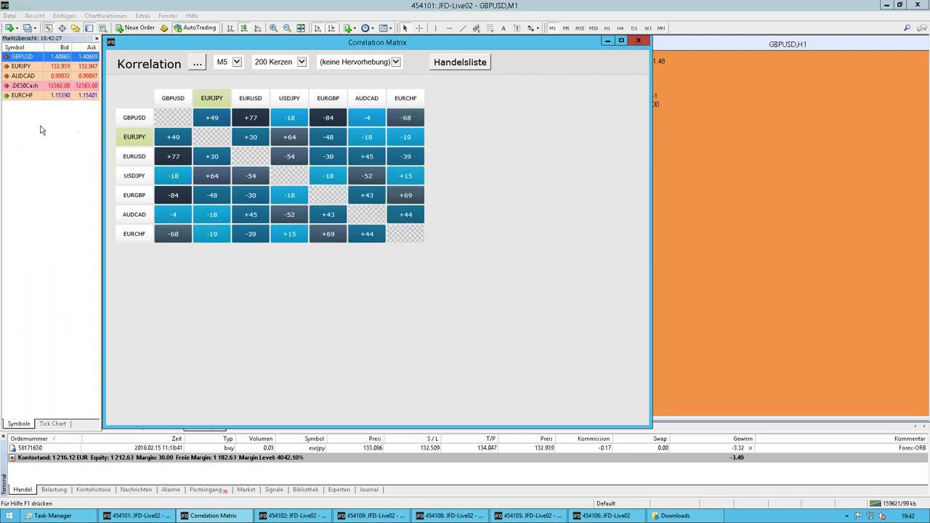
Add AUDCHF (Australian Dollar vs Swiss Franc) from the terminal's symbol list to the Market Watch.
right_click(39, 125)
left_click(69, 155)
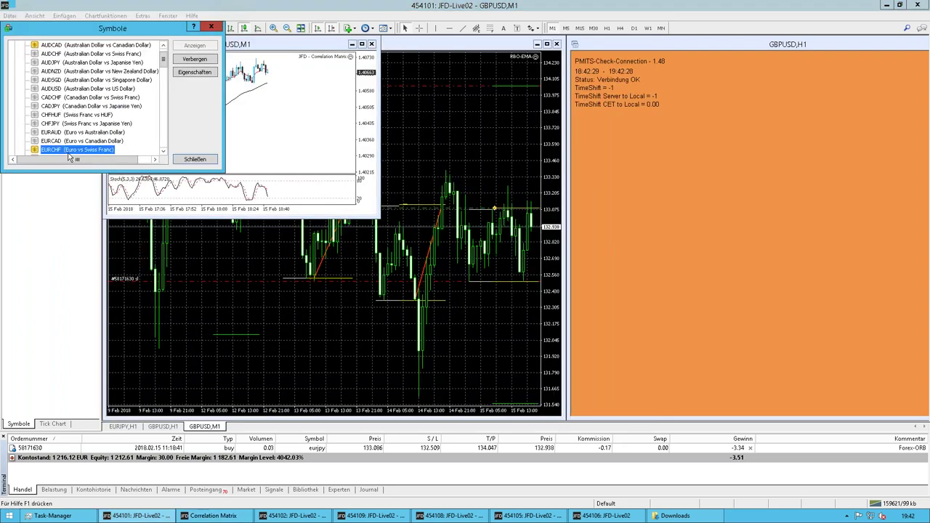
left_click(56, 55)
left_click(190, 159)
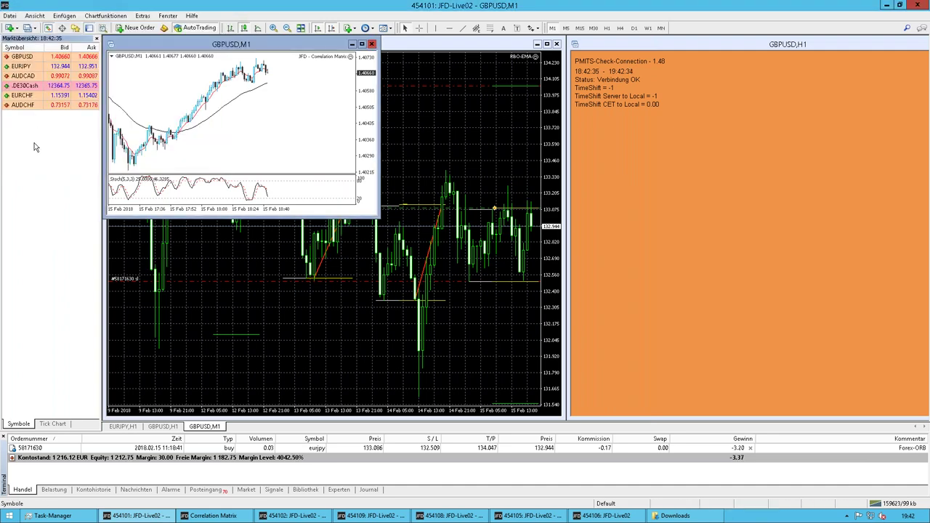
Add AUDCHF to the Correlation Matrix's displayed symbols and save the selection.
left_click(217, 517)
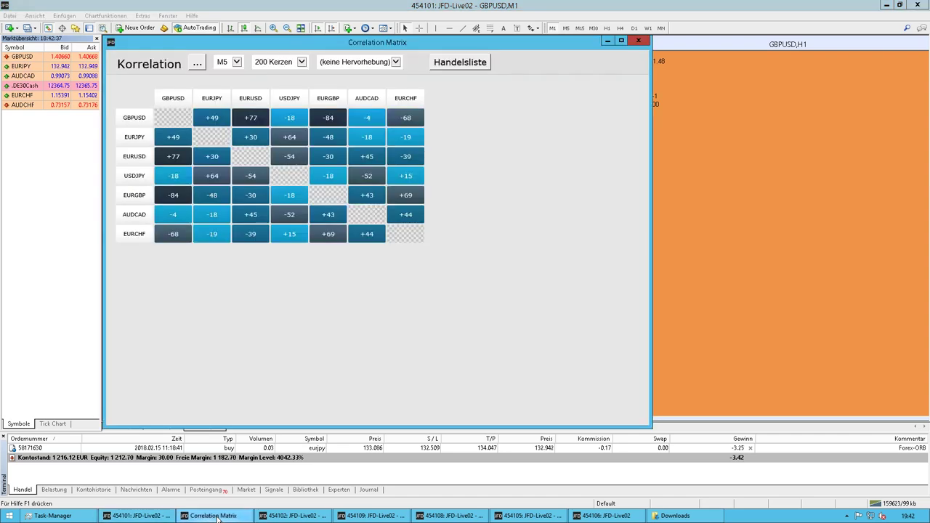
left_click(198, 64)
left_click(338, 189)
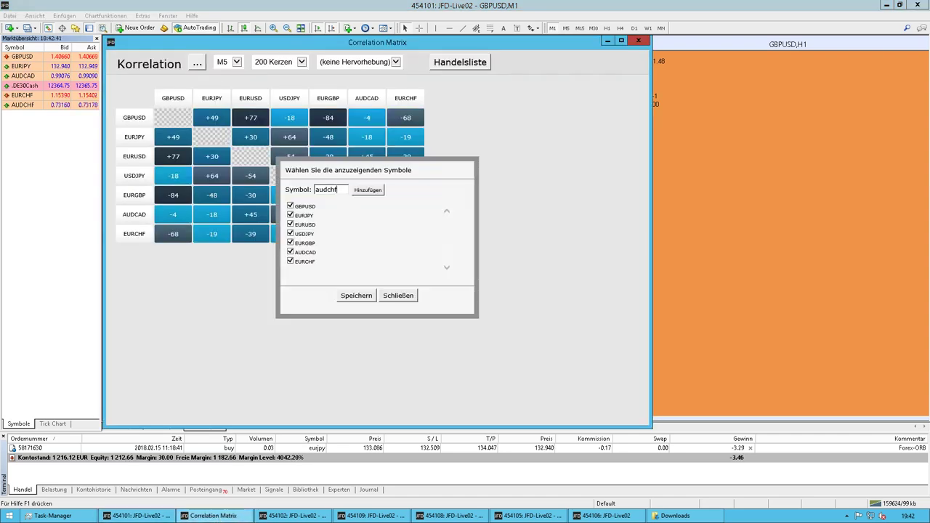
key("BackSpace")
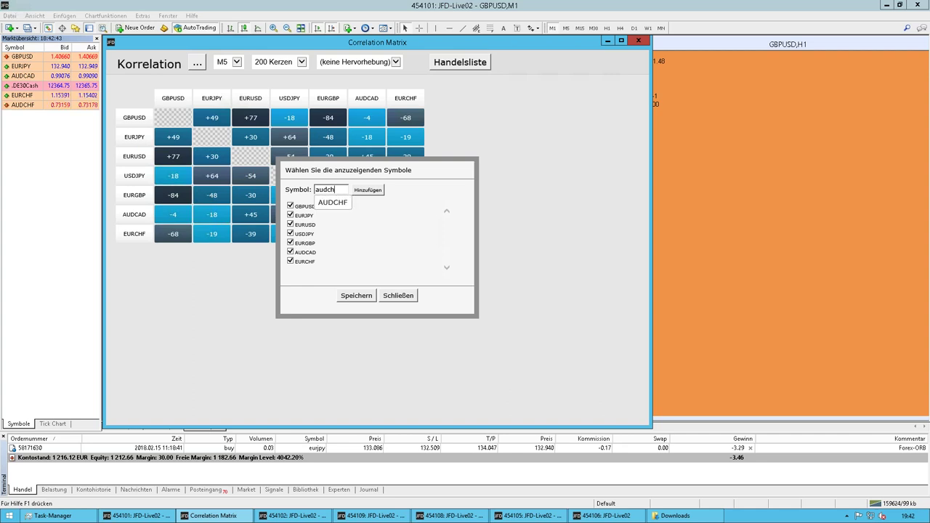
left_click(335, 203)
left_click(372, 191)
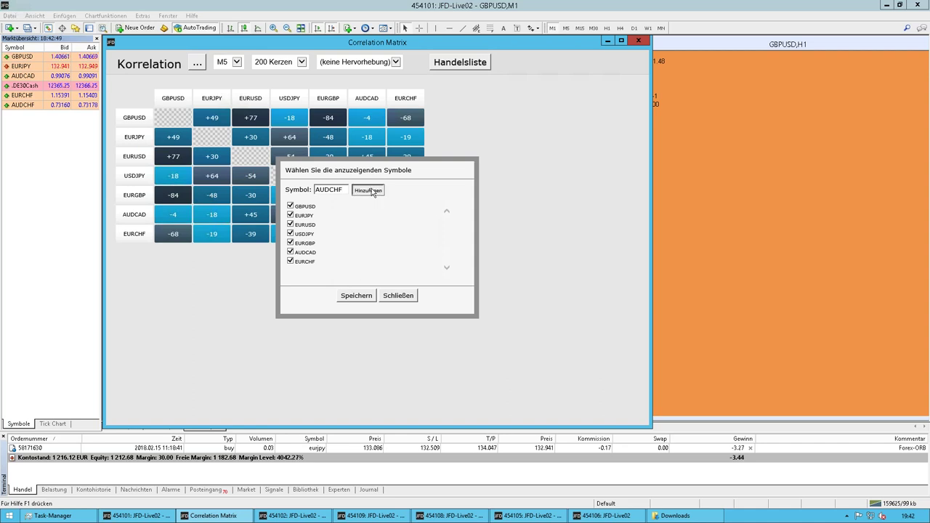
left_click(361, 297)
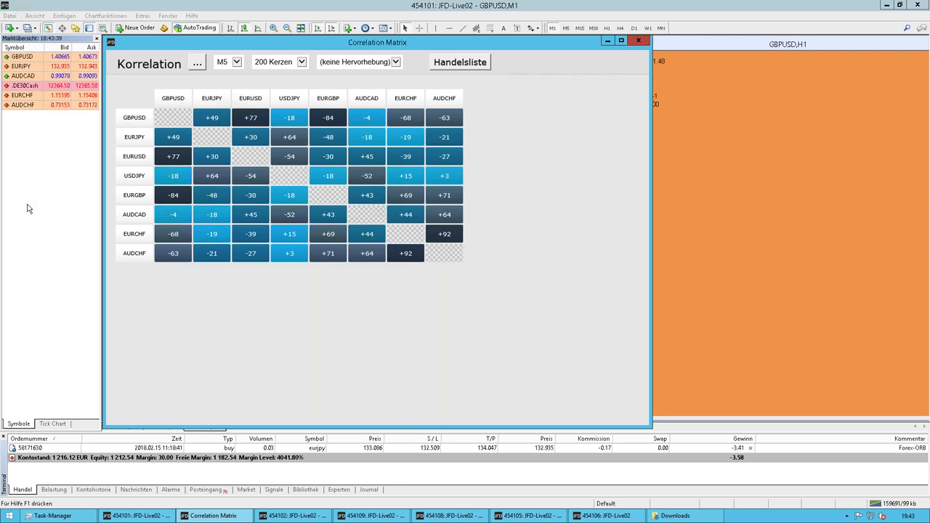
Open the terminal's list of available symbols from the Market Watch again.
left_click(26, 209)
right_click(27, 208)
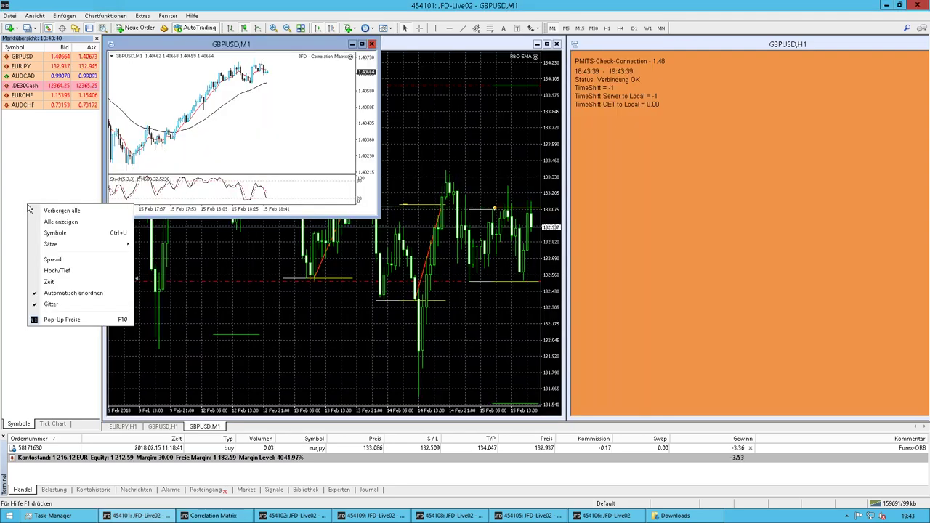
left_click(58, 232)
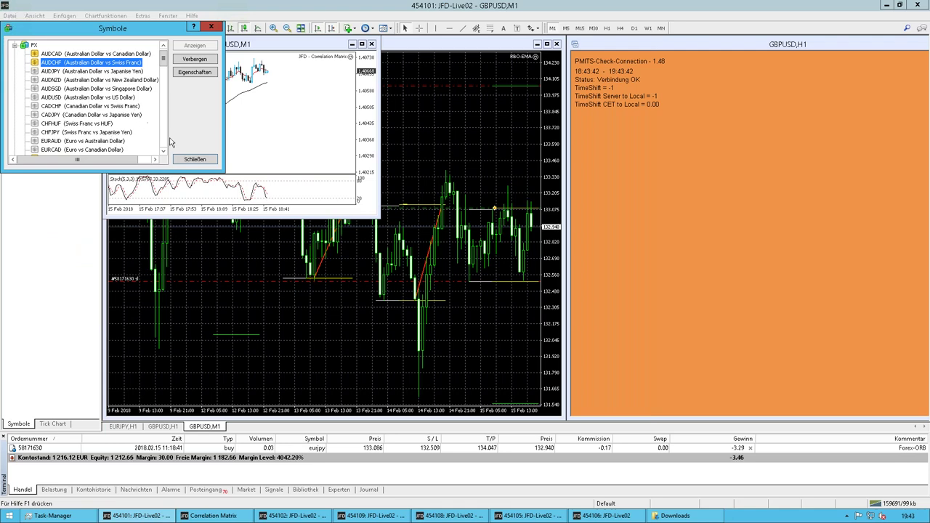